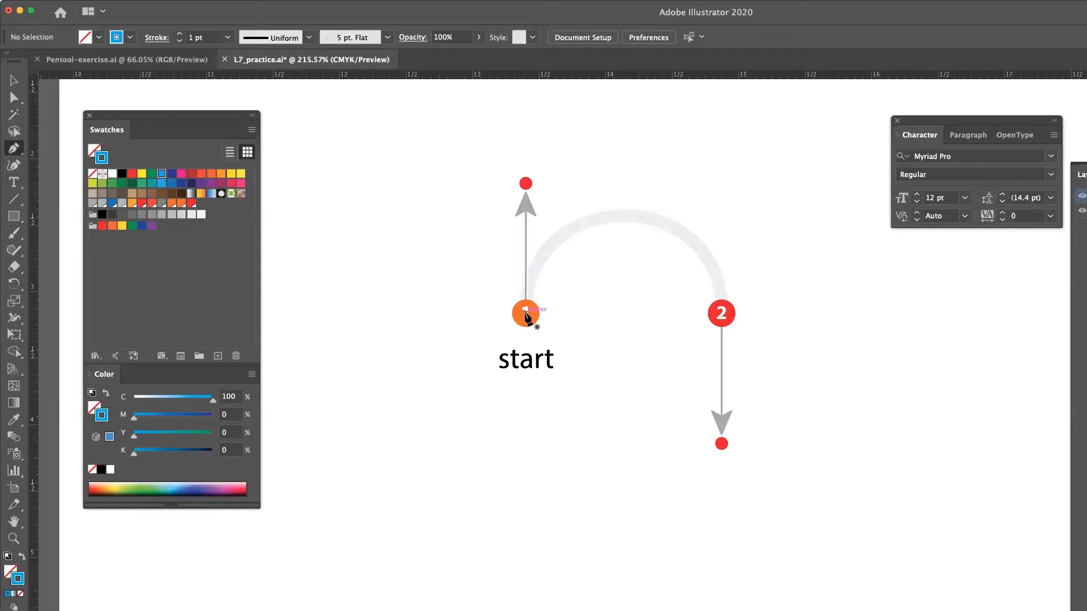
- Start a Pen tool path at point 1 with a vertical direction handle reaching up to the red dot
left_click(526, 313)
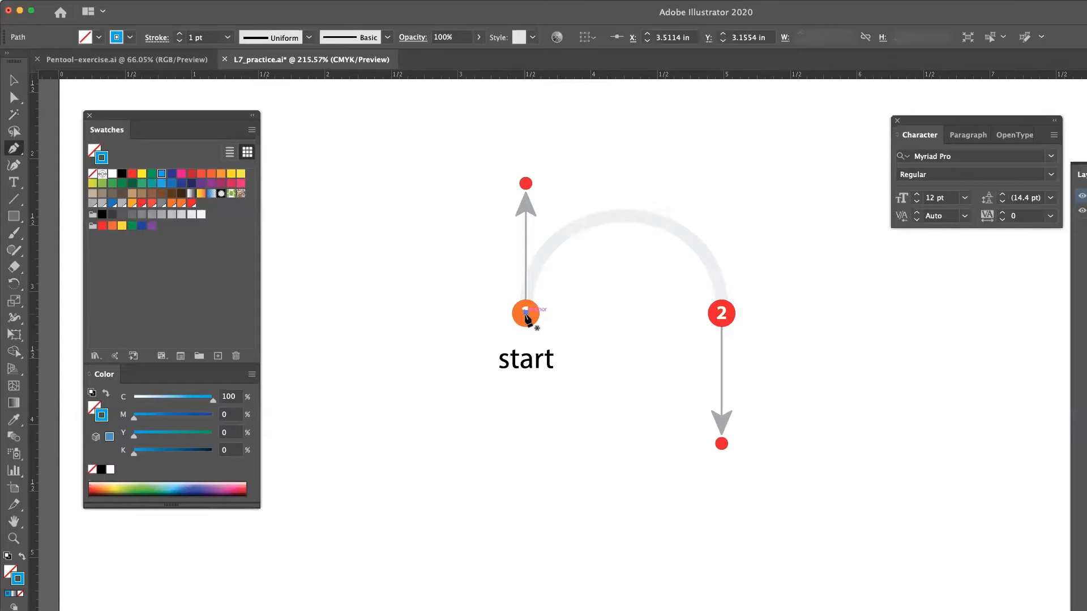
key("super+z")
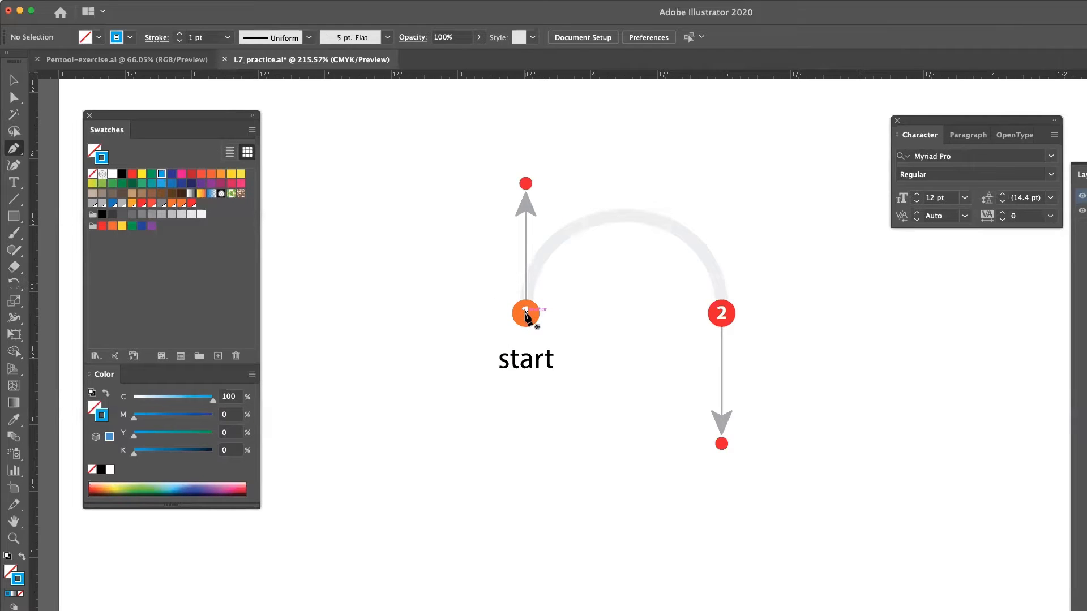
left_click_drag(526, 312, 526, 299)
left_click_drag(526, 260, 526, 184)
left_click_drag(526, 184, 734, 245)
left_click_drag(734, 245, 536, 307)
left_click_drag(536, 307, 526, 185)
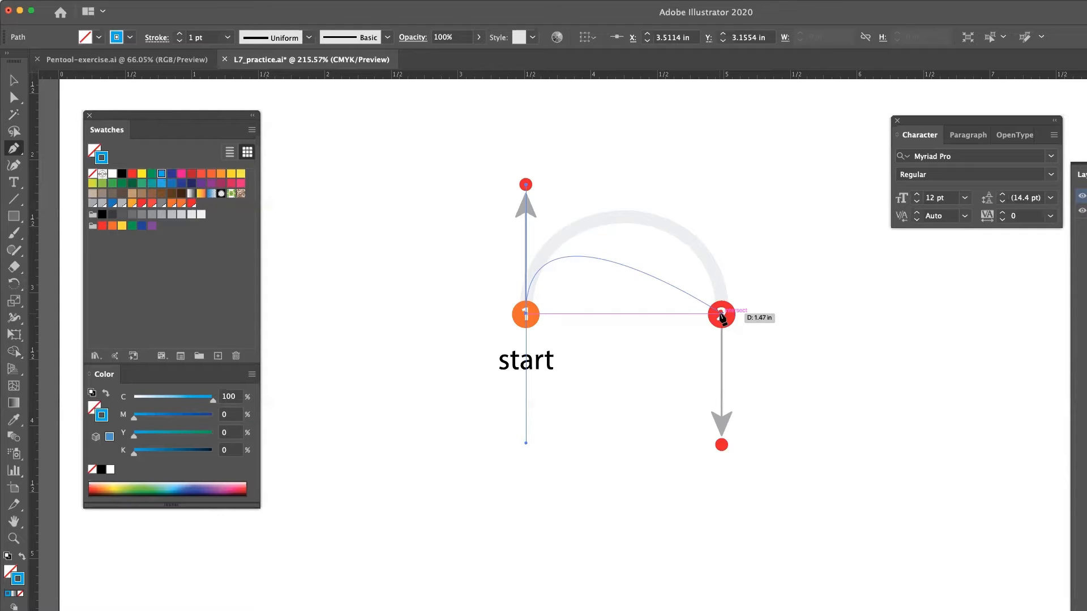
- Complete the arc at point 2 with its direction handle pulled straight down to the red dot, and deselect the path
left_click(721, 316)
left_click_drag(721, 317, 722, 447)
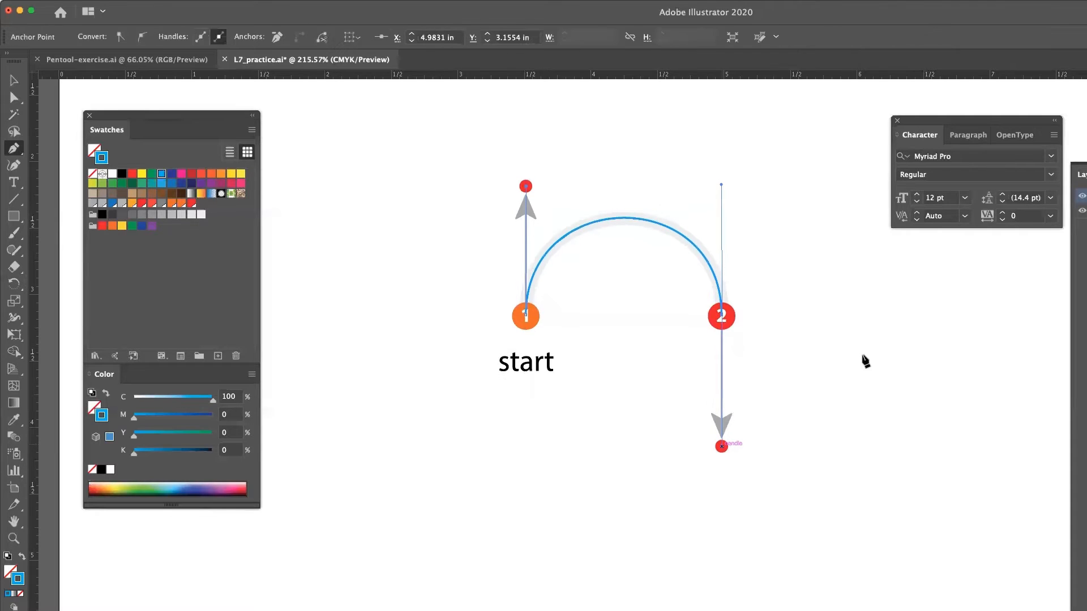
scroll(888, 355, "left", 1)
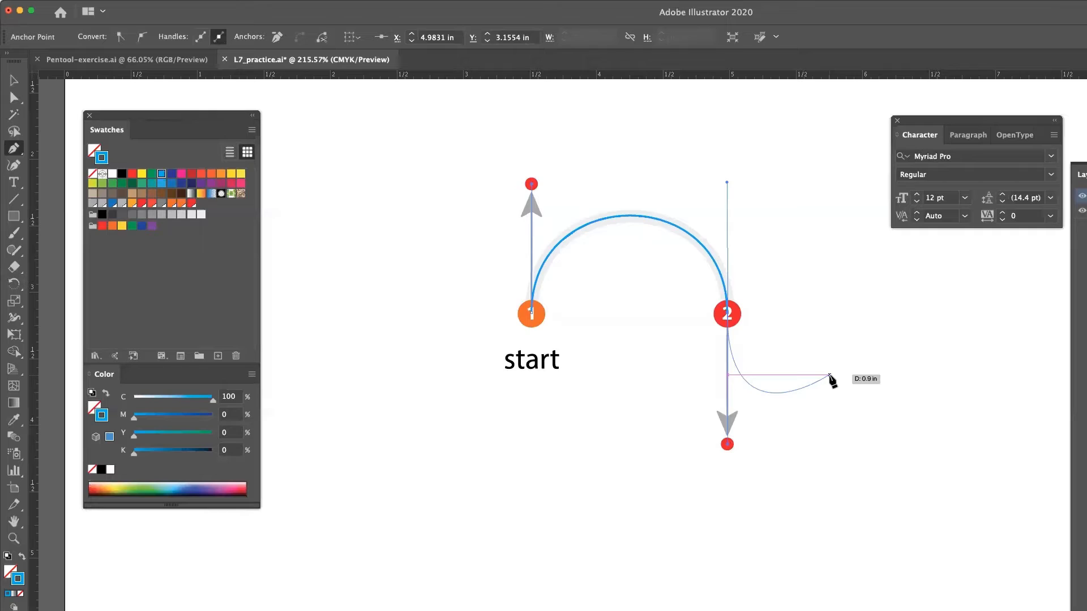
key("v")
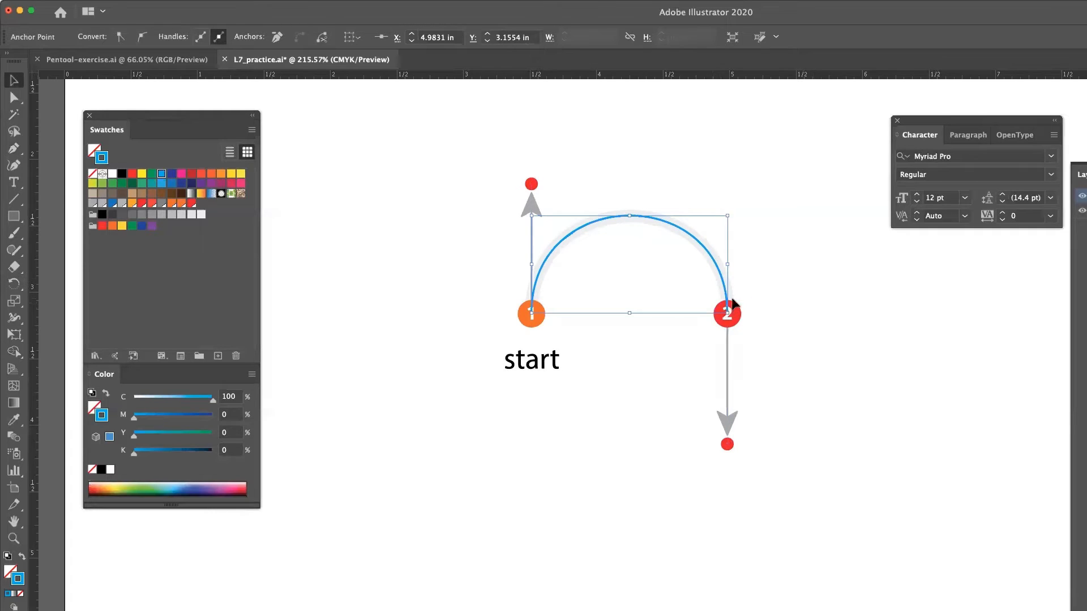
left_click(868, 345)
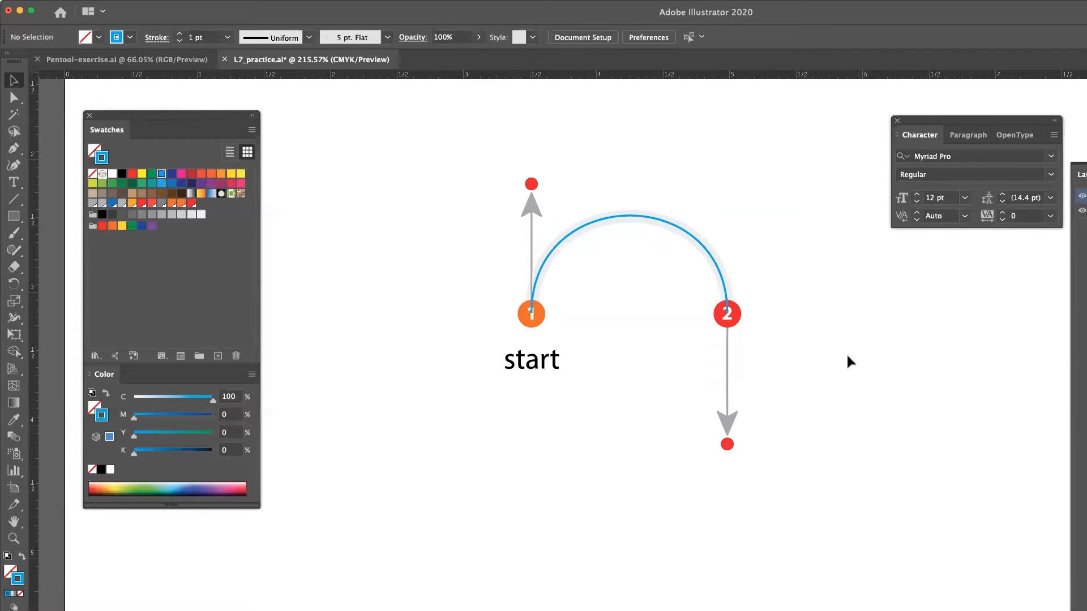
- Look over the arc exercises in the Practice section below the dashed line at 150% zoom
scroll(776, 378, "down", 5)
scroll(776, 378, "left", 3)
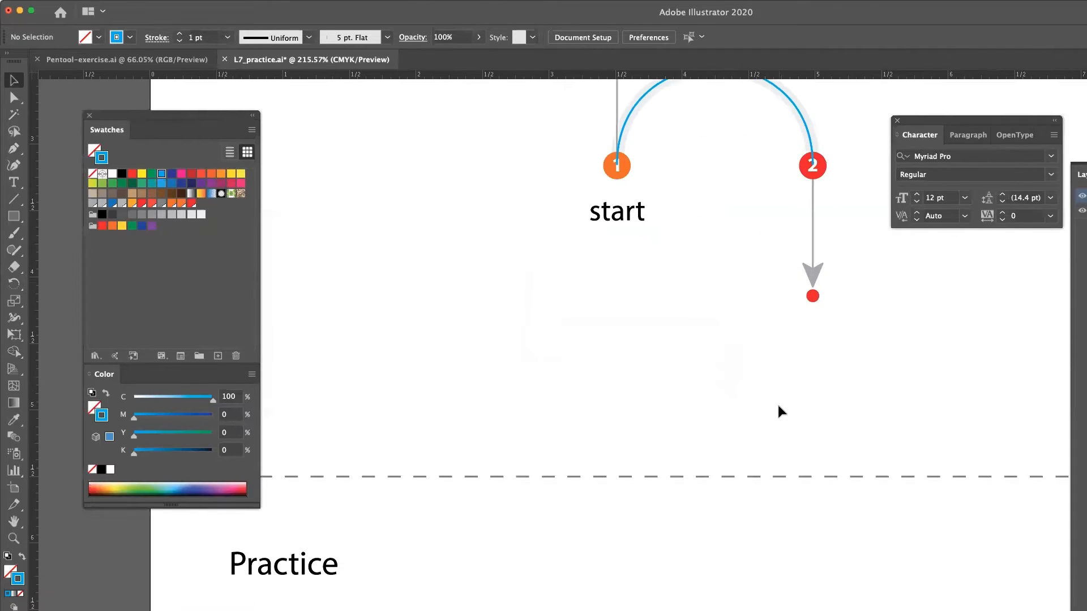
scroll(754, 294, "down", 12)
scroll(755, 294, "left", 1)
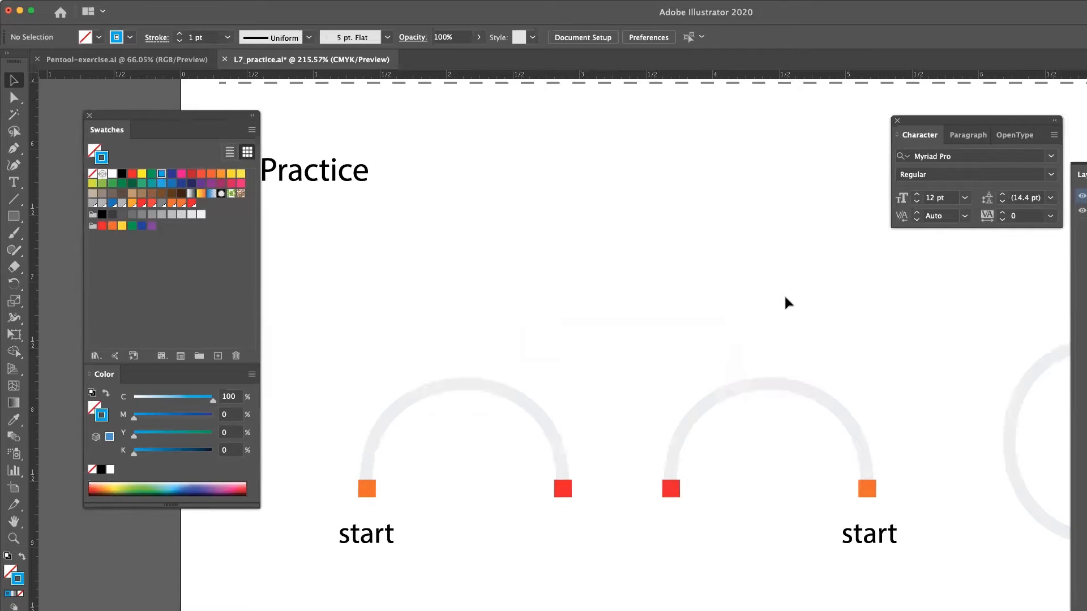
key("x")
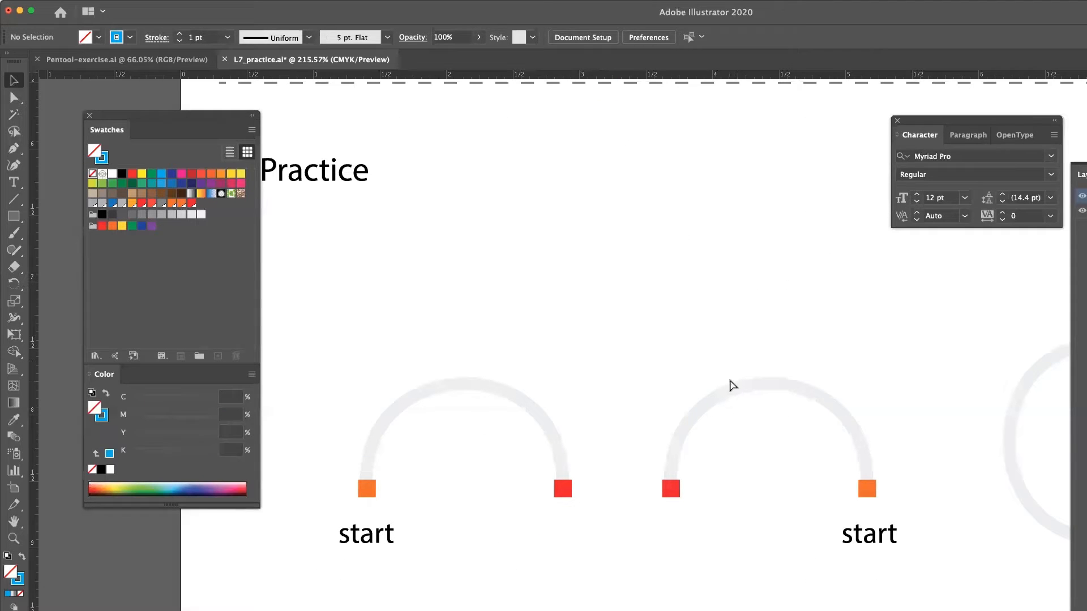
key("z")
left_click(700, 394, "alt")
left_click(703, 397, "alt")
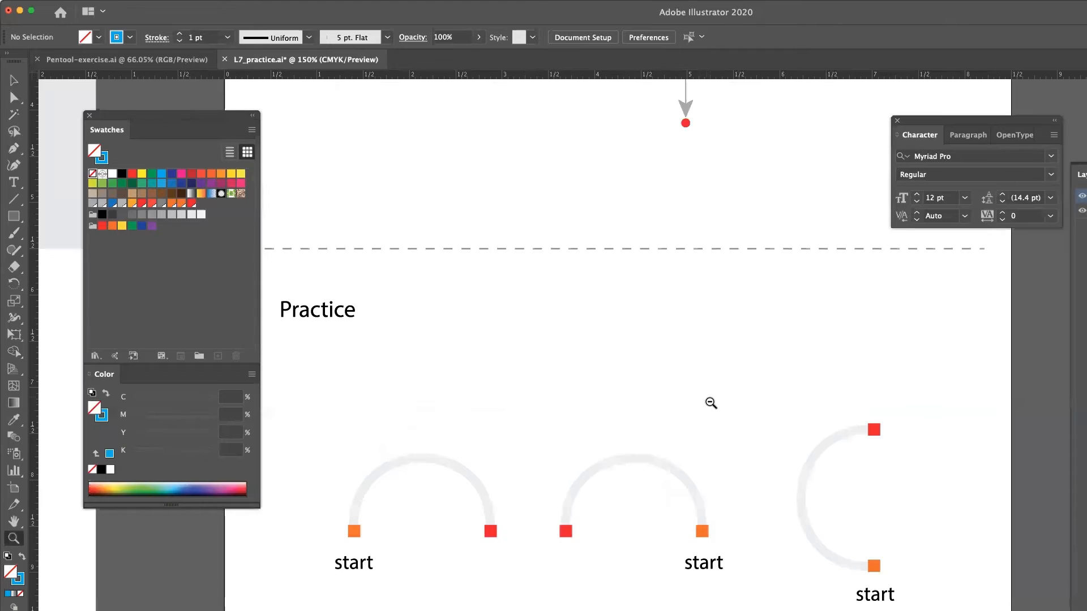
scroll(679, 399, "left", 4)
scroll(680, 399, "up", 2)
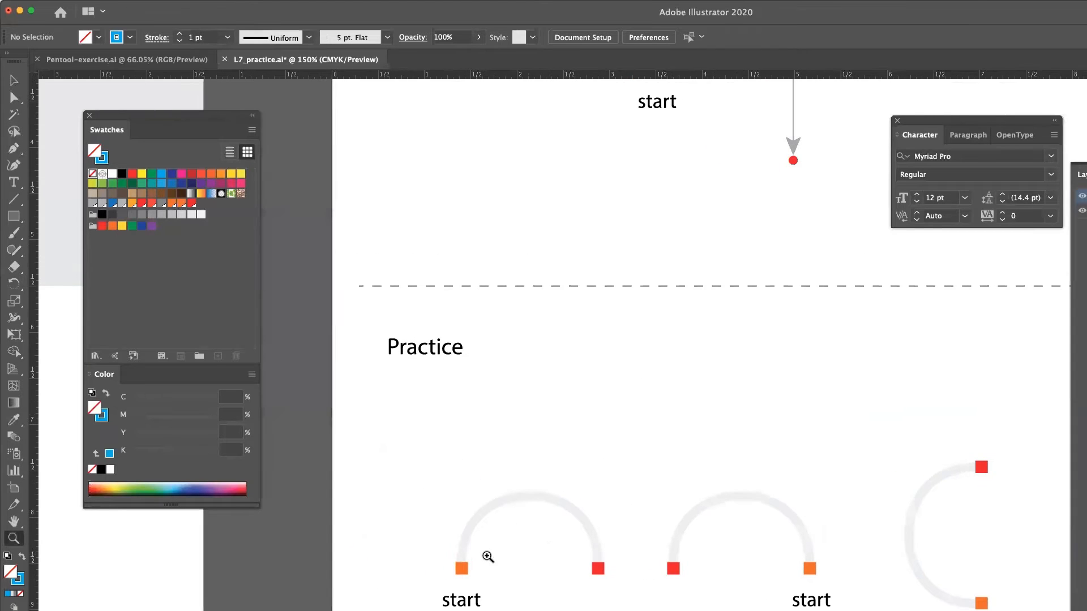
scroll(643, 536, "right", 1)
scroll(643, 536, "up", 6)
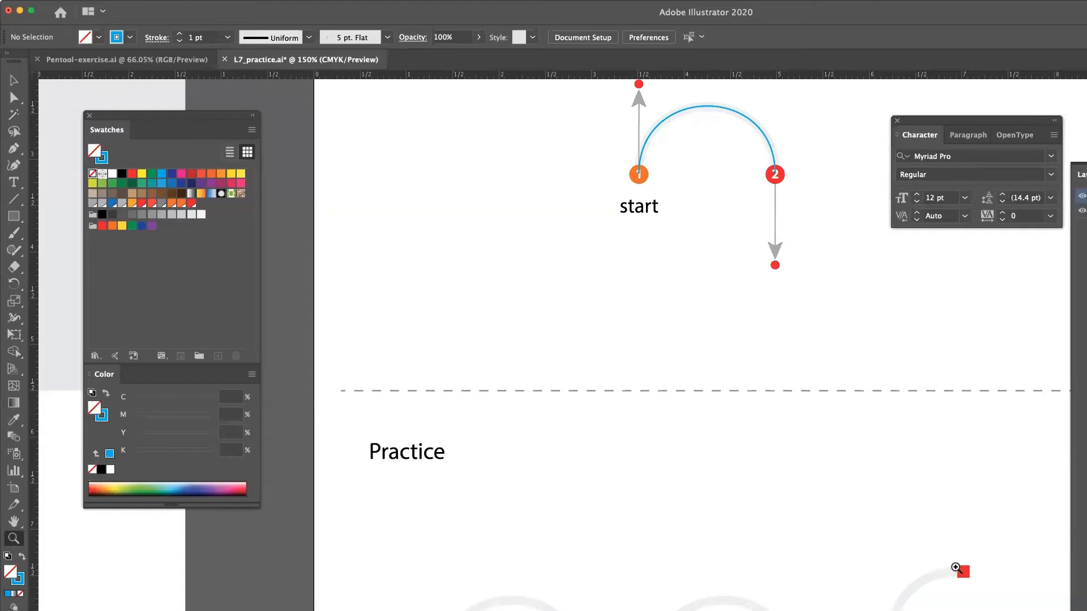
left_click_drag(831, 532, 803, 405)
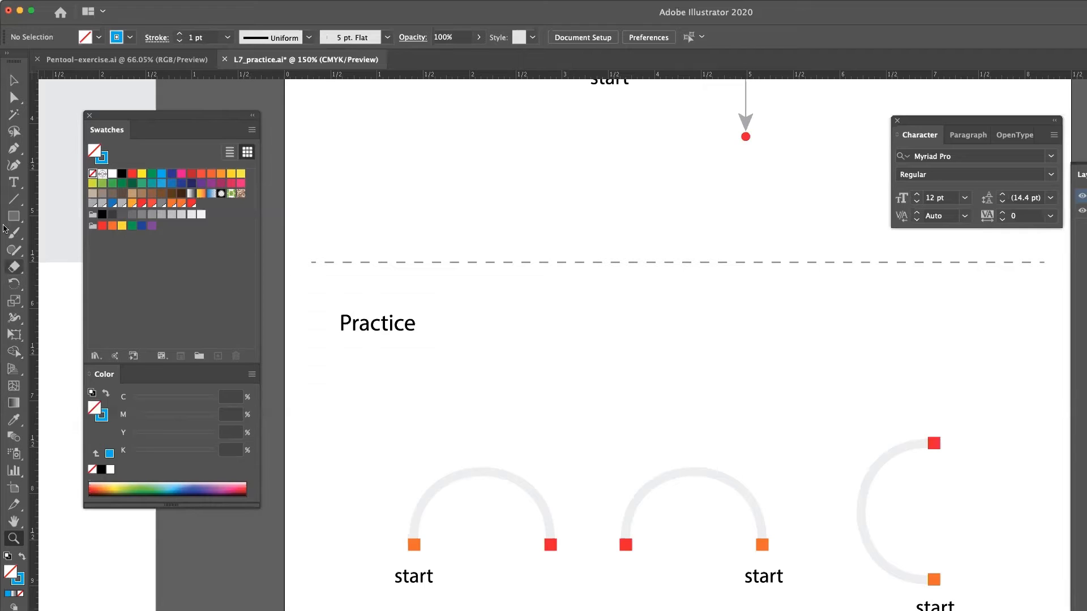
- Trace the first Practice arc from the orange start square through a smooth anchor at its peak to the red square, leaving it deselected
left_click(14, 148)
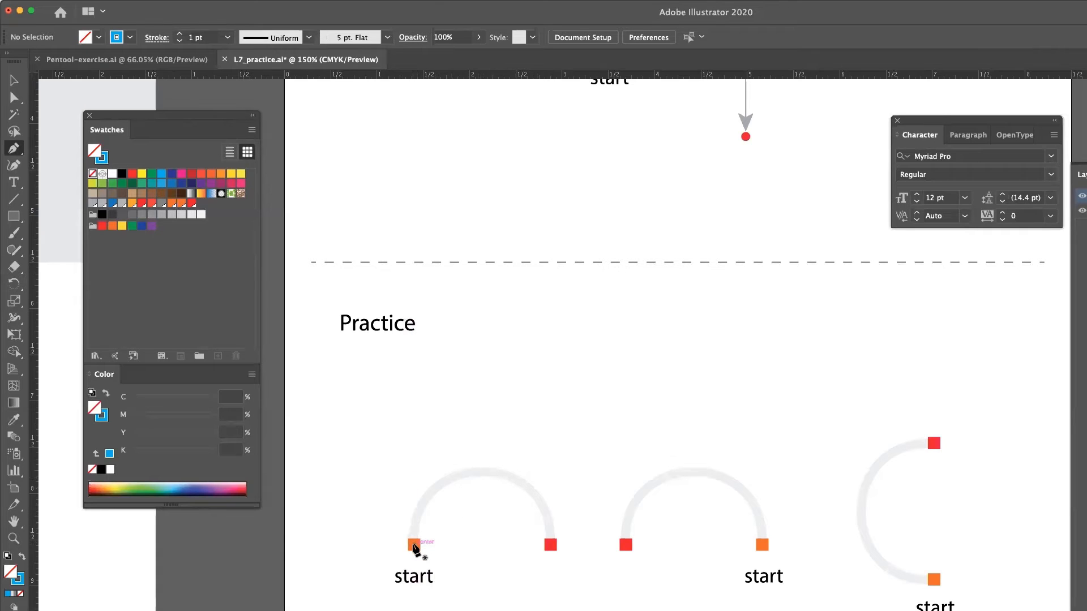
left_click_drag(414, 544, 414, 486)
left_click_drag(414, 482, 414, 481)
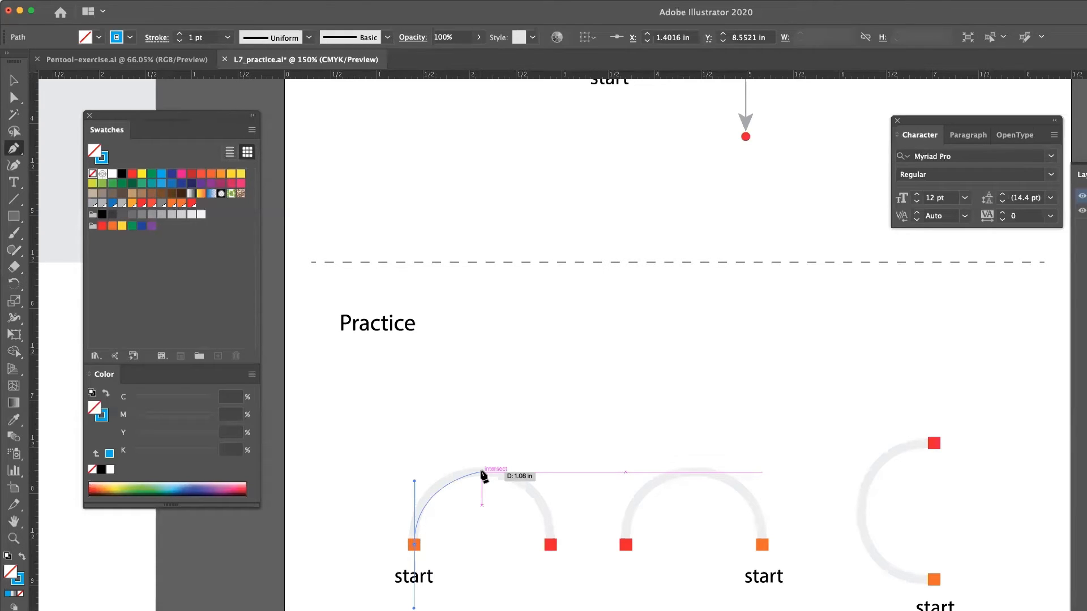
left_click_drag(482, 472, 501, 472)
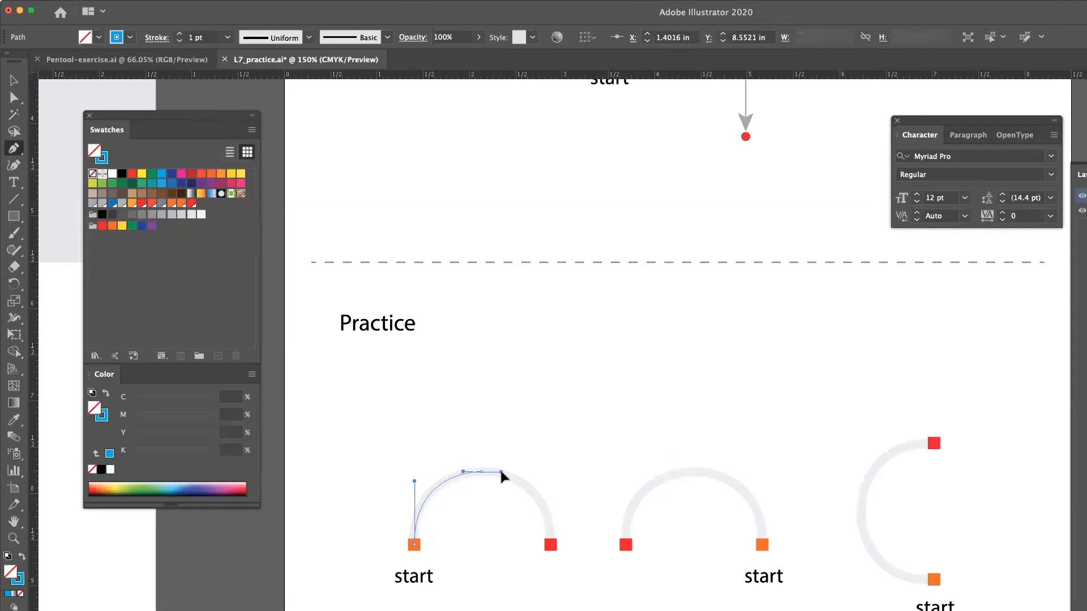
mouse_move(501, 472)
left_mouse_down()
mouse_move(511, 470)
mouse_move(434, 464)
mouse_move(424, 446)
mouse_move(423, 461)
mouse_move(443, 464)
mouse_move(391, 454)
mouse_move(387, 465)
mouse_move(407, 451)
mouse_move(396, 452)
mouse_move(402, 436)
mouse_move(446, 413)
mouse_move(485, 414)
mouse_move(508, 424)
mouse_move(515, 463)
mouse_move(502, 474)
mouse_move(626, 477)
mouse_move(606, 487)
mouse_move(605, 475)
mouse_move(484, 473)
mouse_move(503, 473)
left_mouse_up()
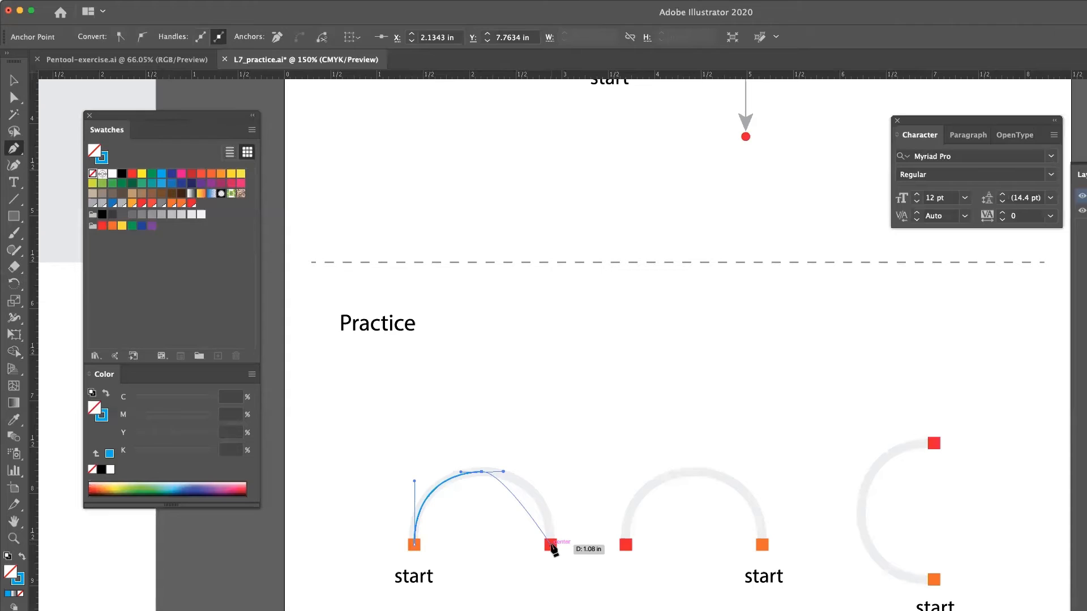
left_click_drag(553, 547, 552, 602)
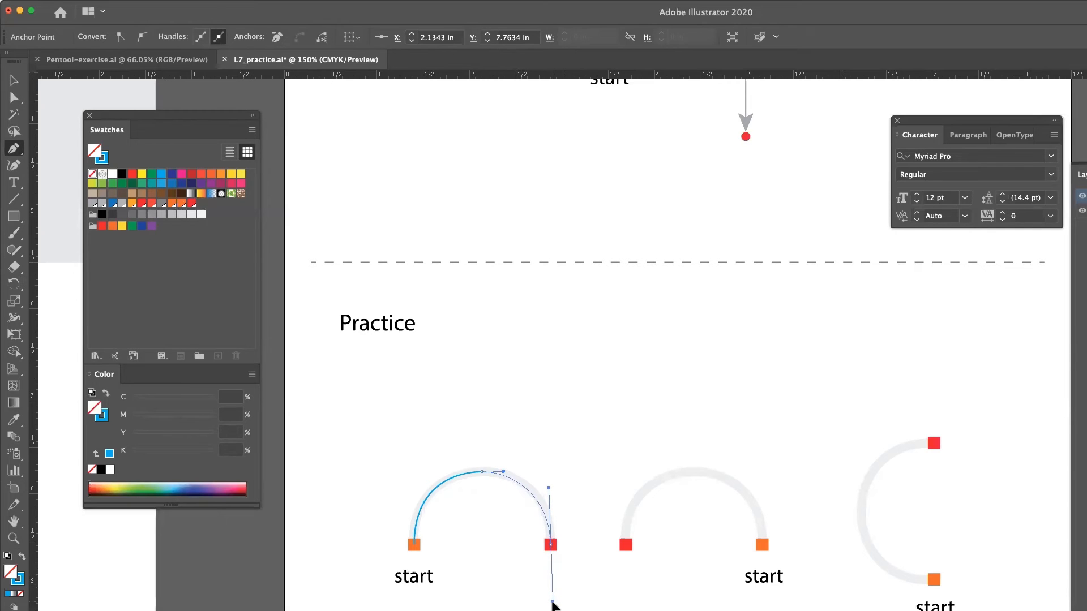
left_click_drag(553, 605, 551, 606)
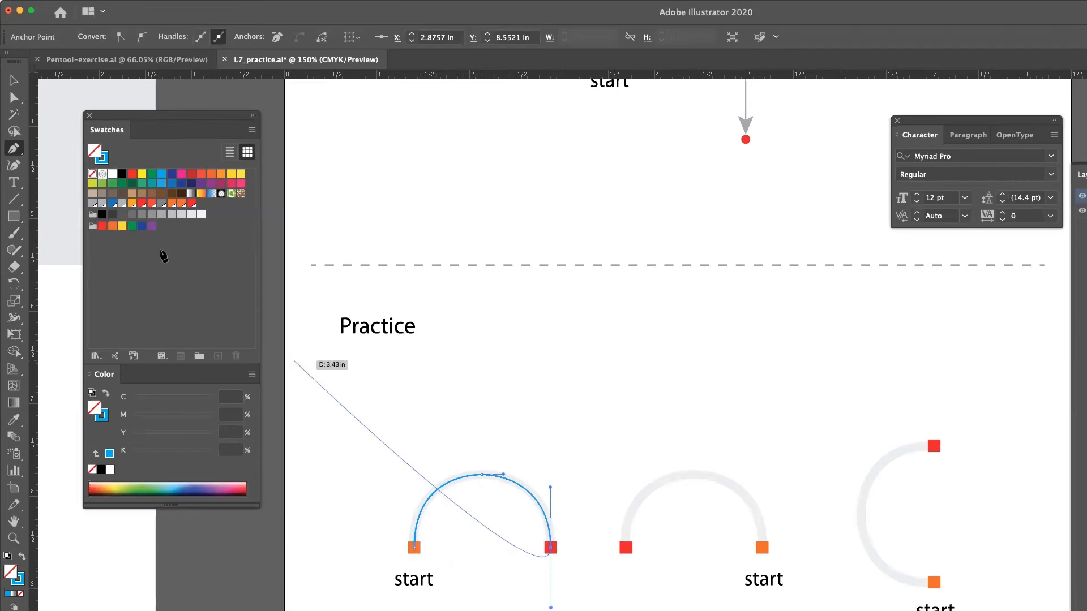
key("v")
left_click(597, 353)
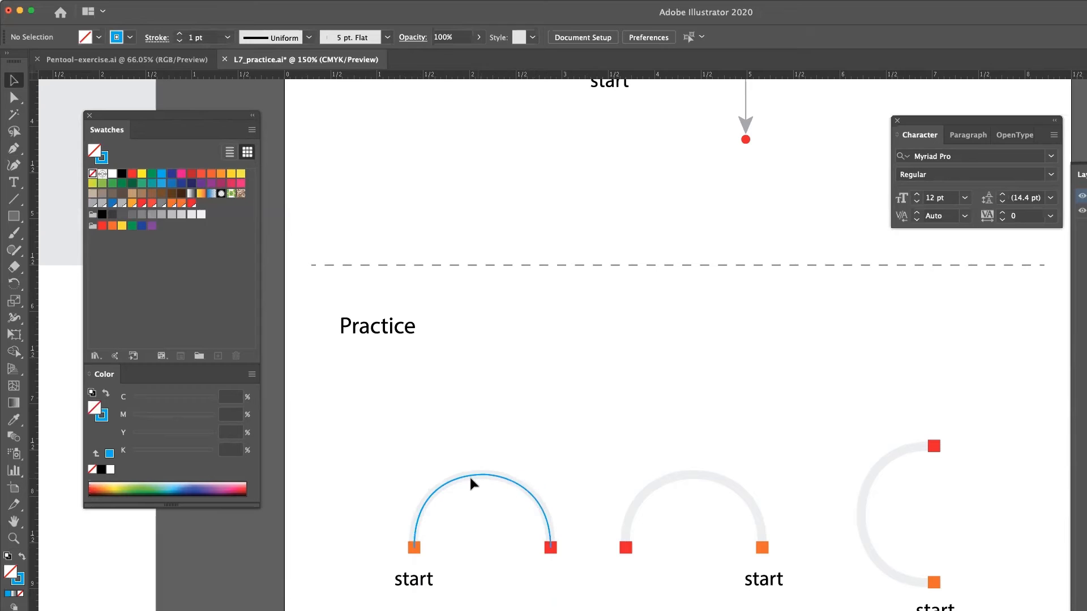
- Shorten the direction handles of the anchor at the first Practice arc's peak with the Direct Selection tool, and deselect the path
scroll(592, 463, "right", 5)
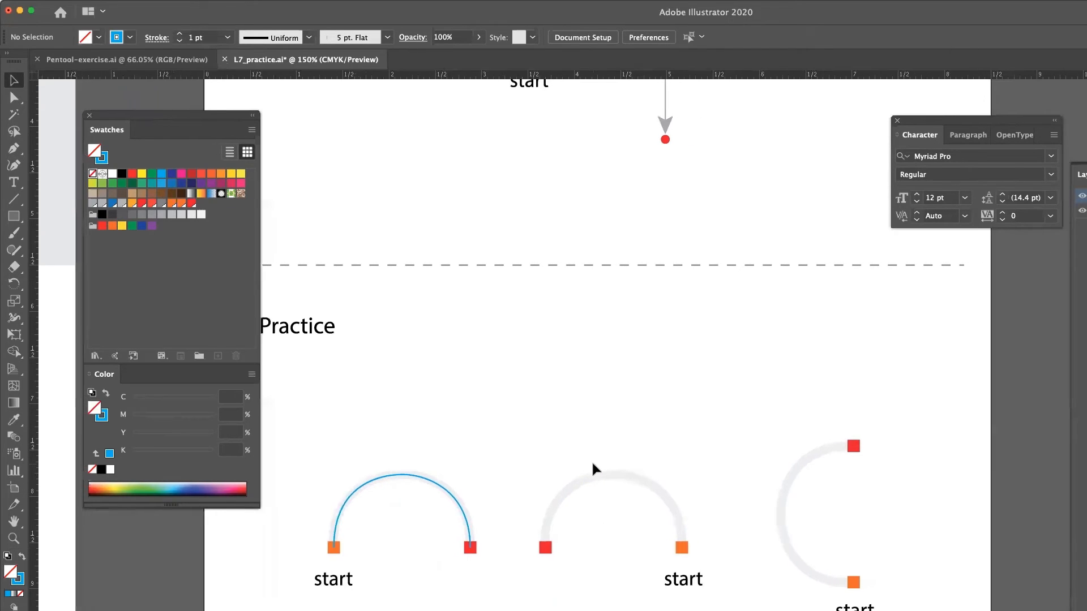
scroll(592, 465, "left", 1)
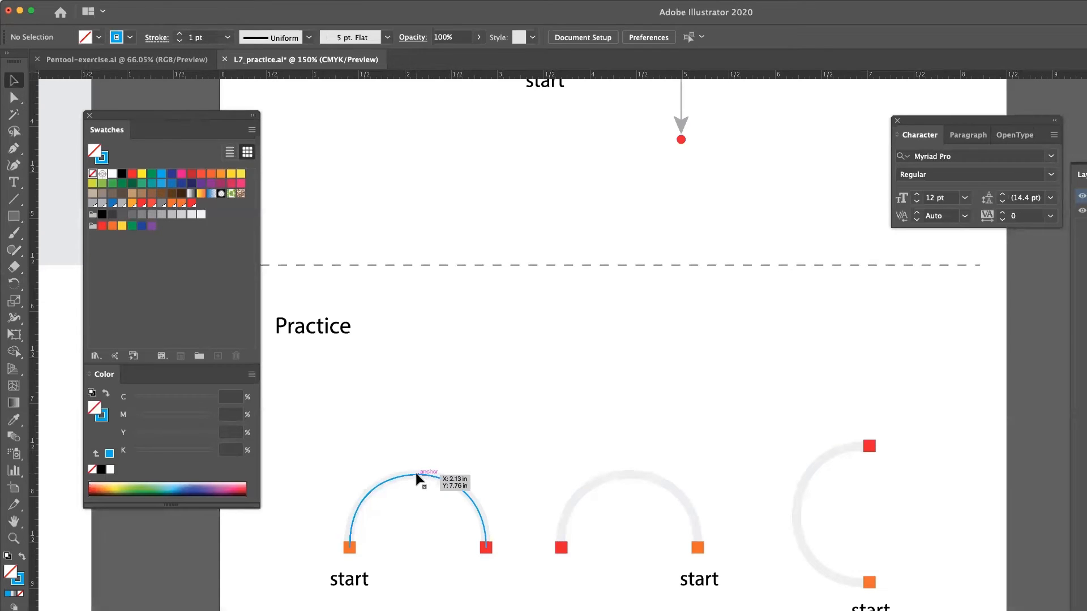
left_click(14, 97)
left_click_drag(420, 453, 445, 503)
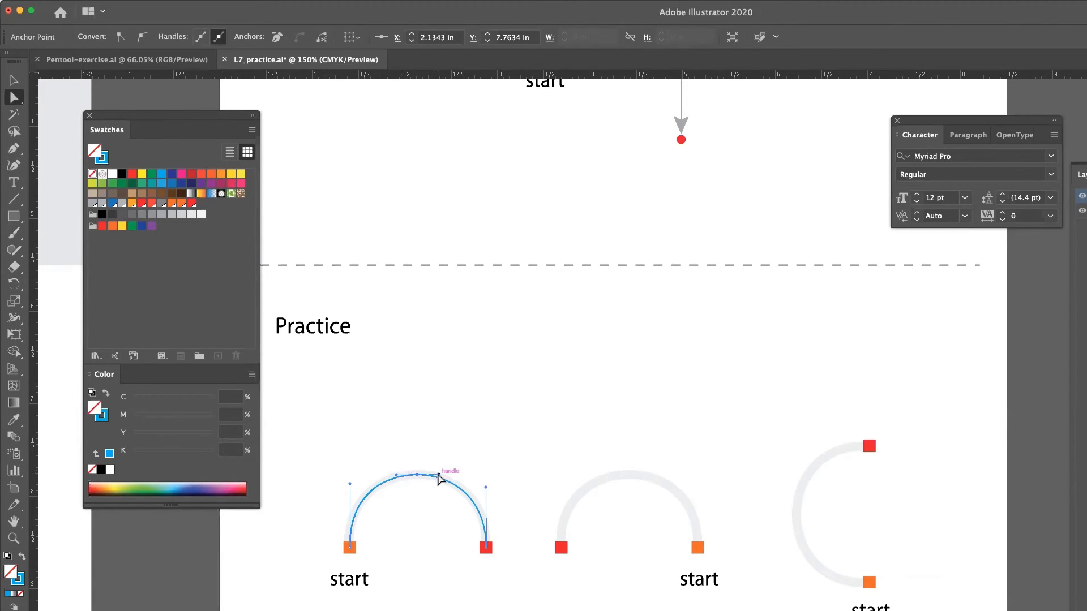
left_click_drag(438, 478, 403, 478)
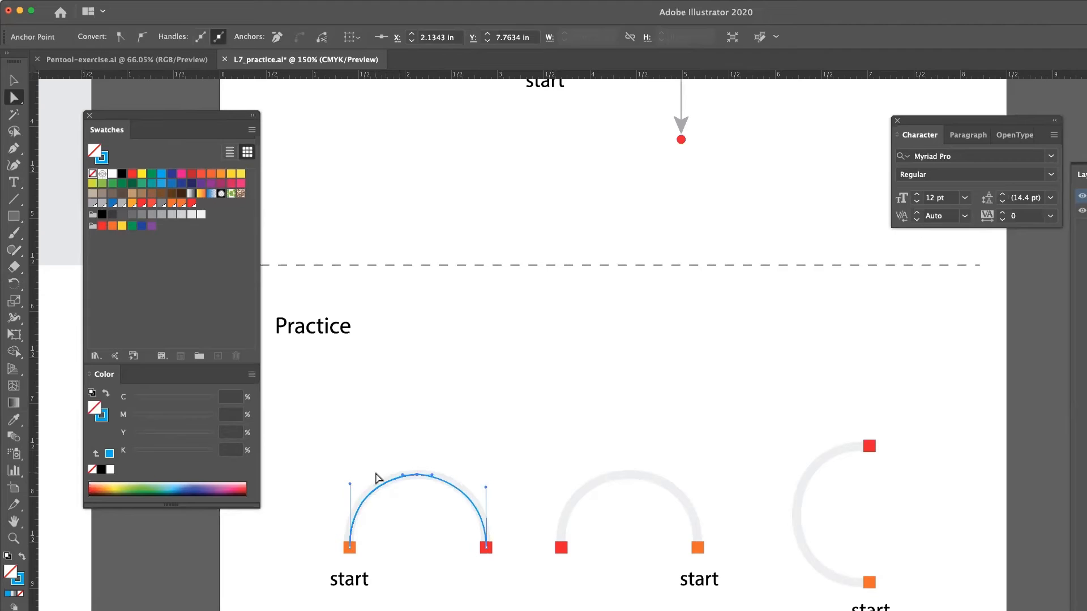
left_click(374, 474)
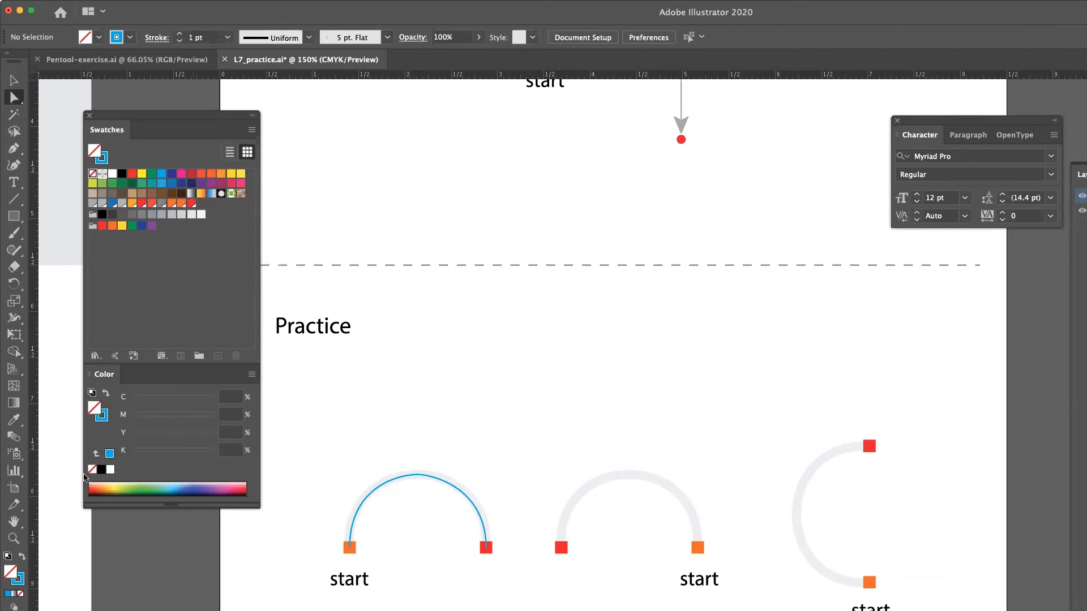
- Examine up close how the first traced arc's curve follows the grey guide around its peak
left_click(17, 541)
left_click_drag(324, 451, 544, 575)
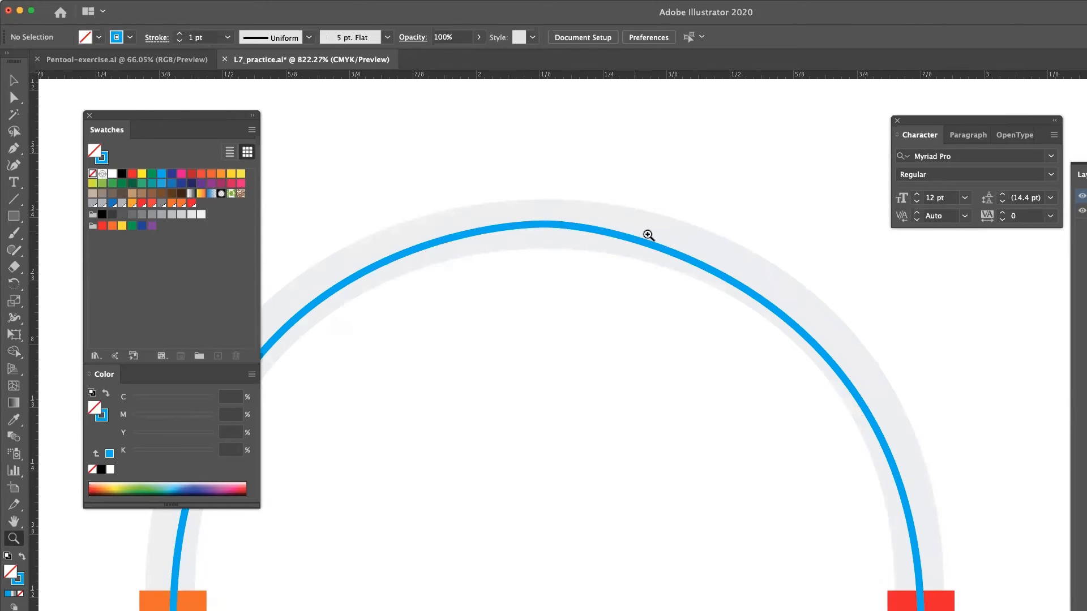
scroll(482, 240, "left", 3)
scroll(483, 241, "left", 1)
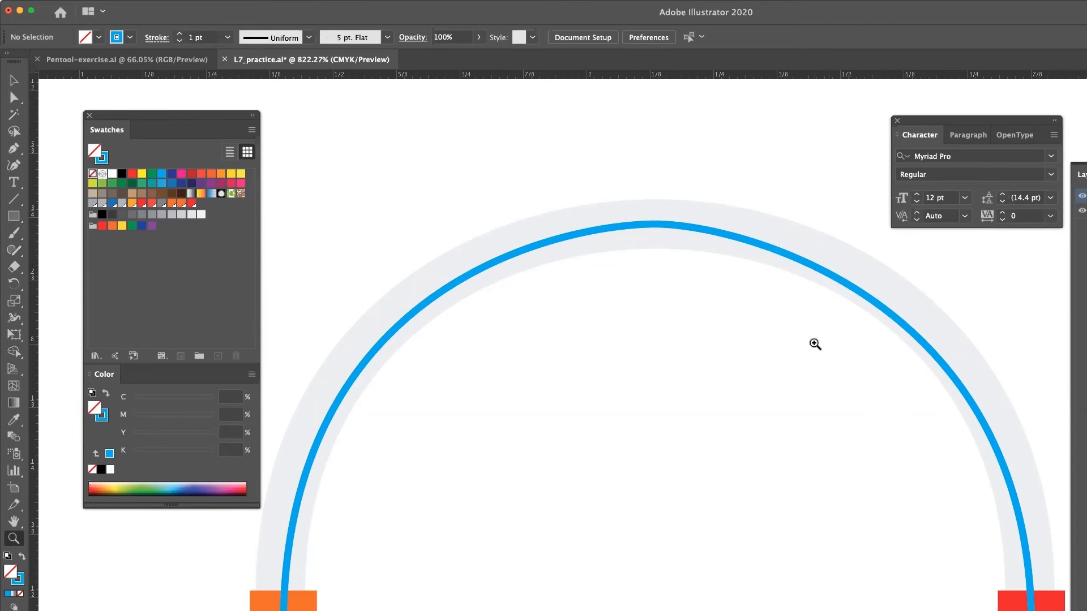
left_click(760, 355, "alt")
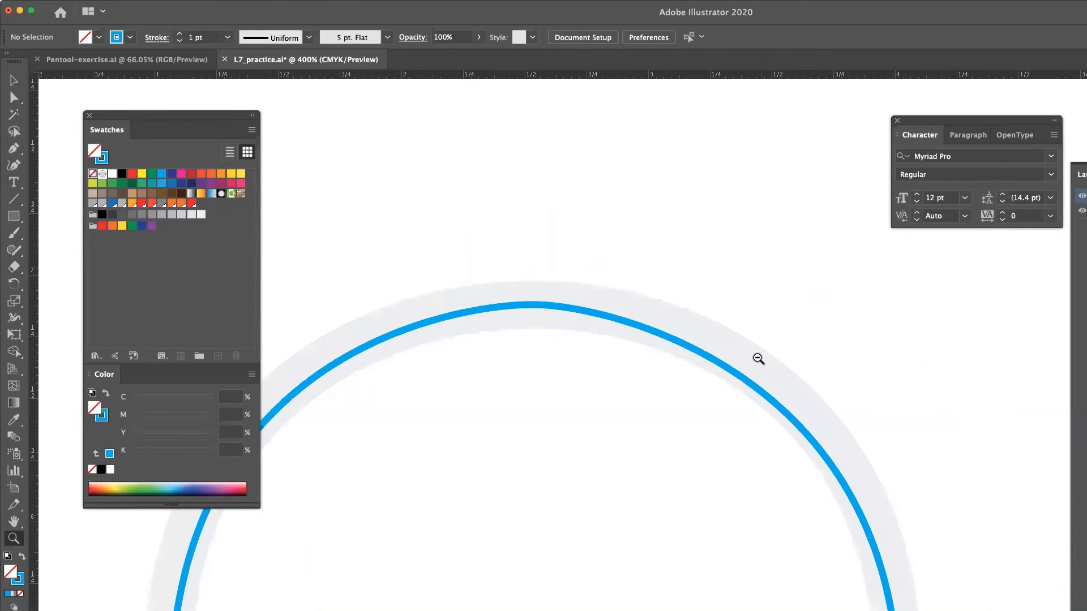
left_click(758, 358, "alt")
left_click(733, 413, "alt")
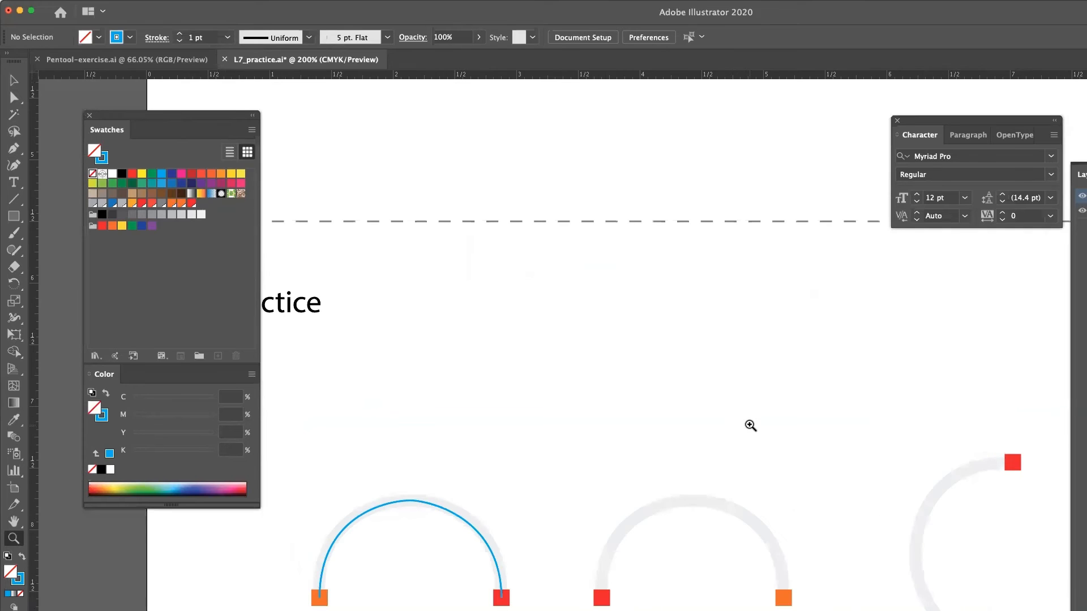
- Start tracing the second Practice arc with the Pen tool from the orange start square to a smooth anchor on its nearest shoulder
left_click_drag(752, 424, 704, 310)
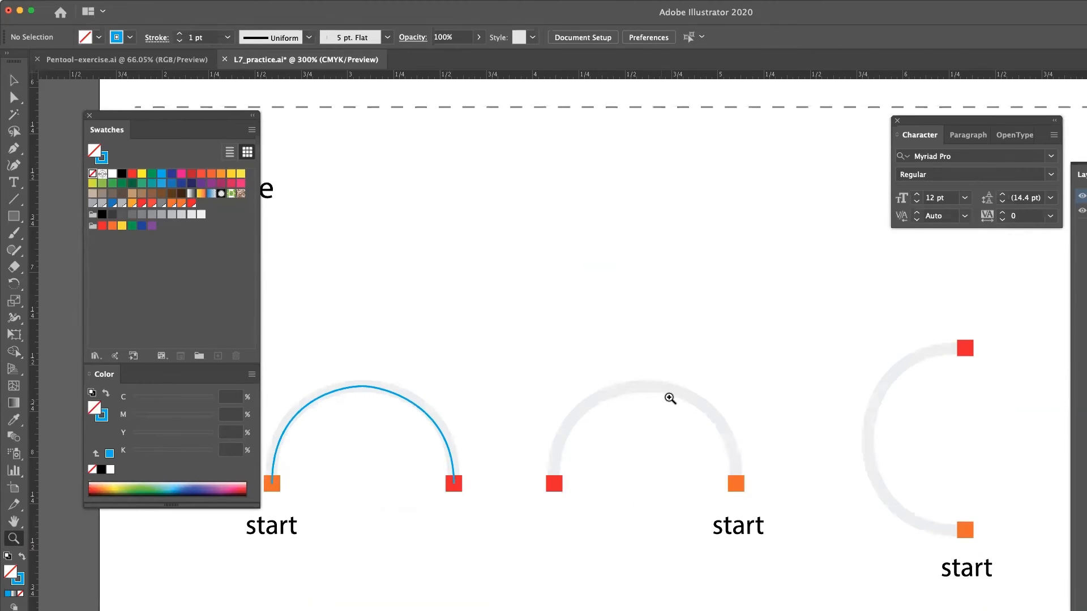
left_click(673, 404)
left_click_drag(682, 424, 732, 344)
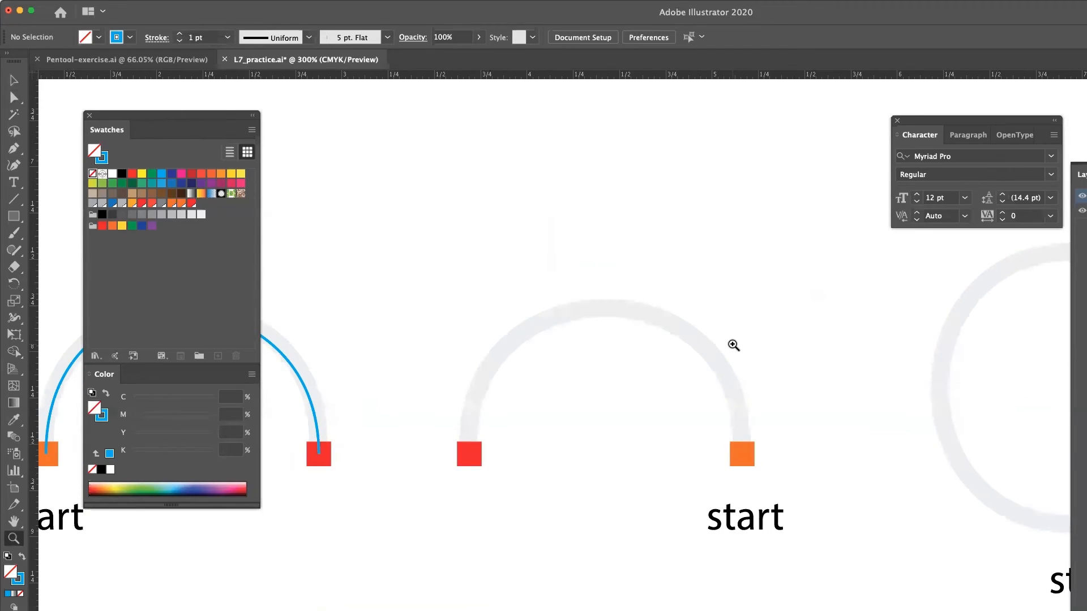
key("p")
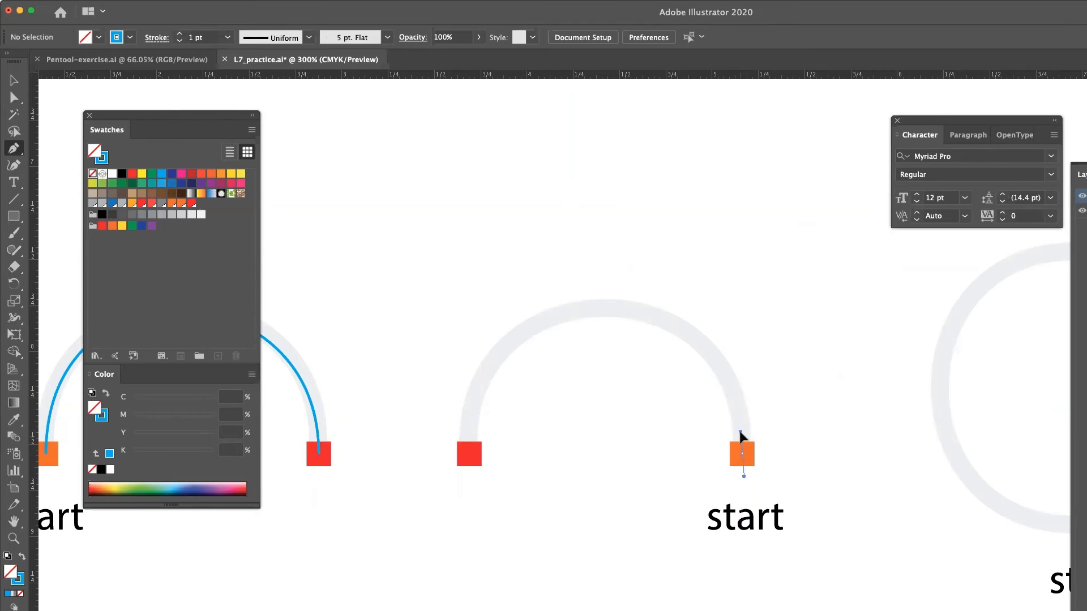
left_click_drag(742, 453, 741, 417)
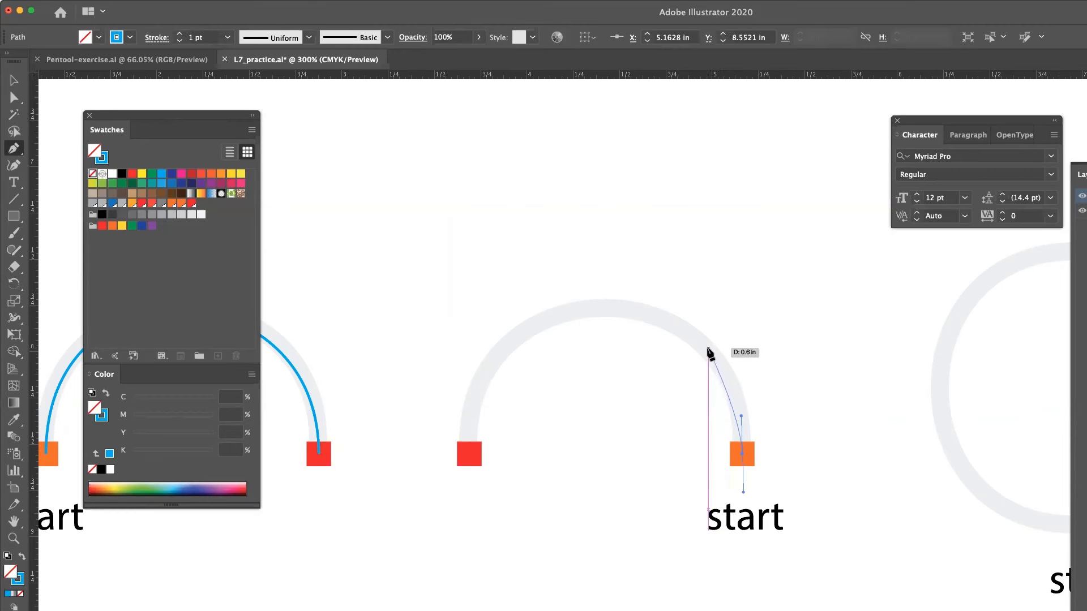
left_click_drag(714, 355, 732, 383)
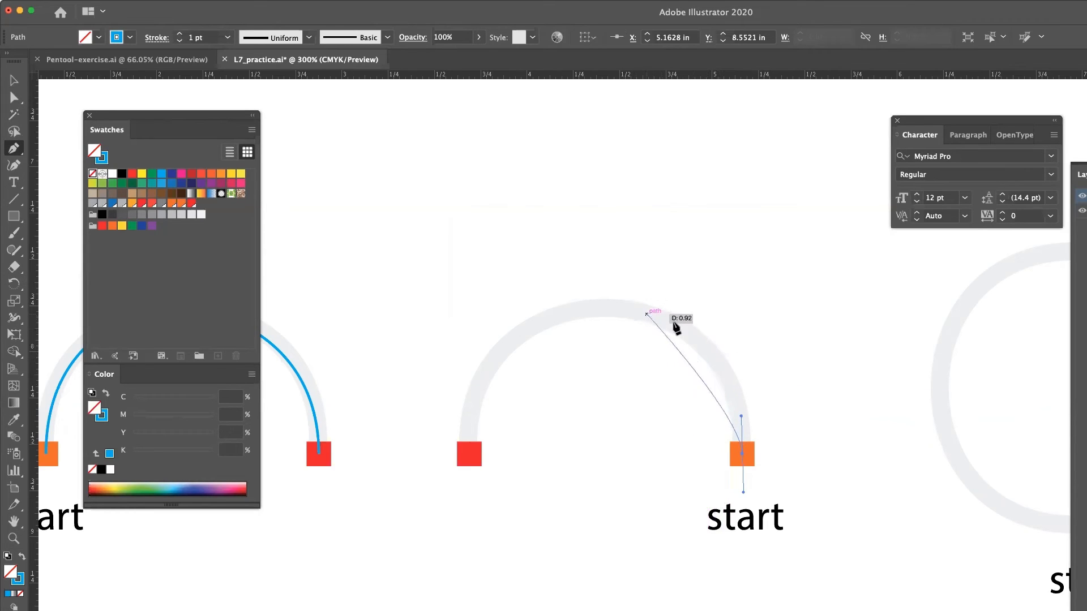
left_click(712, 354)
left_click_drag(688, 335, 688, 332)
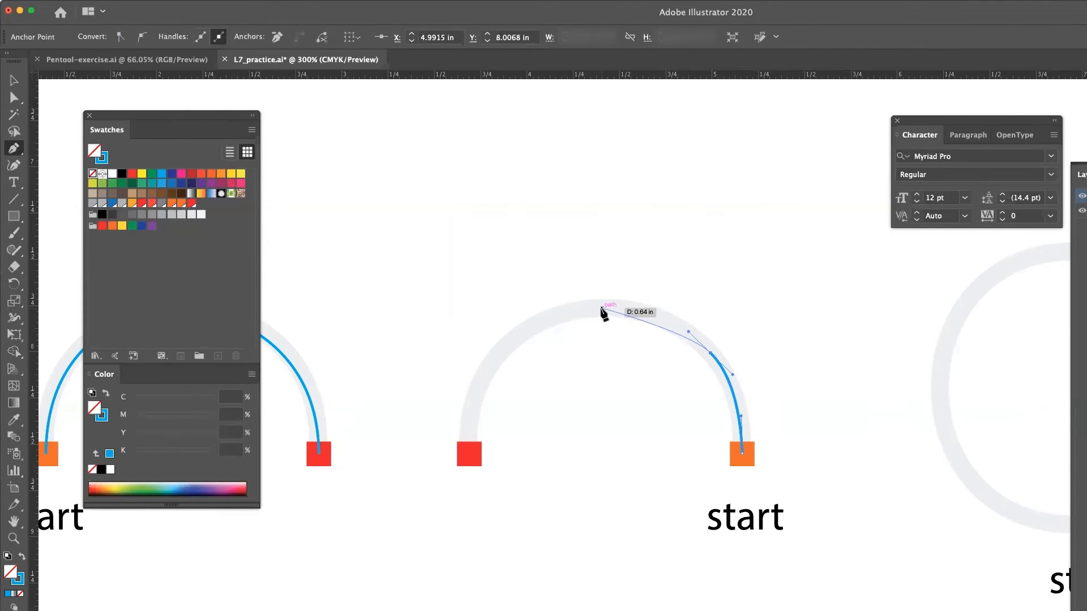
- Continue the second arc through smooth anchors at its peak and far shoulder to the red square, and deselect the path
left_click_drag(600, 308, 537, 308)
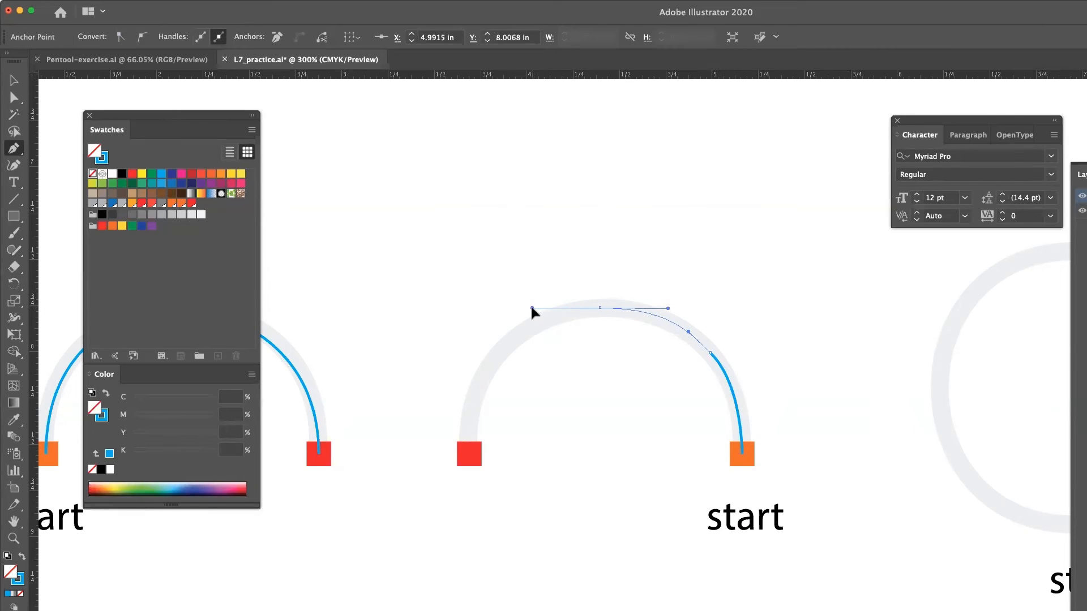
left_click_drag(532, 310, 531, 310)
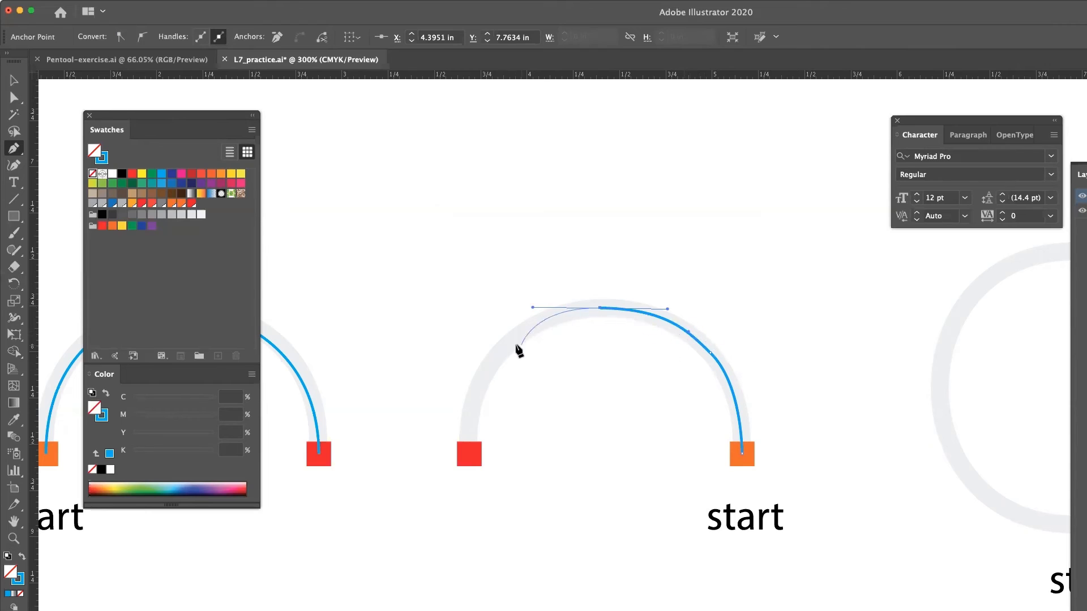
left_click_drag(485, 368, 485, 368)
left_click_drag(469, 452, 468, 503)
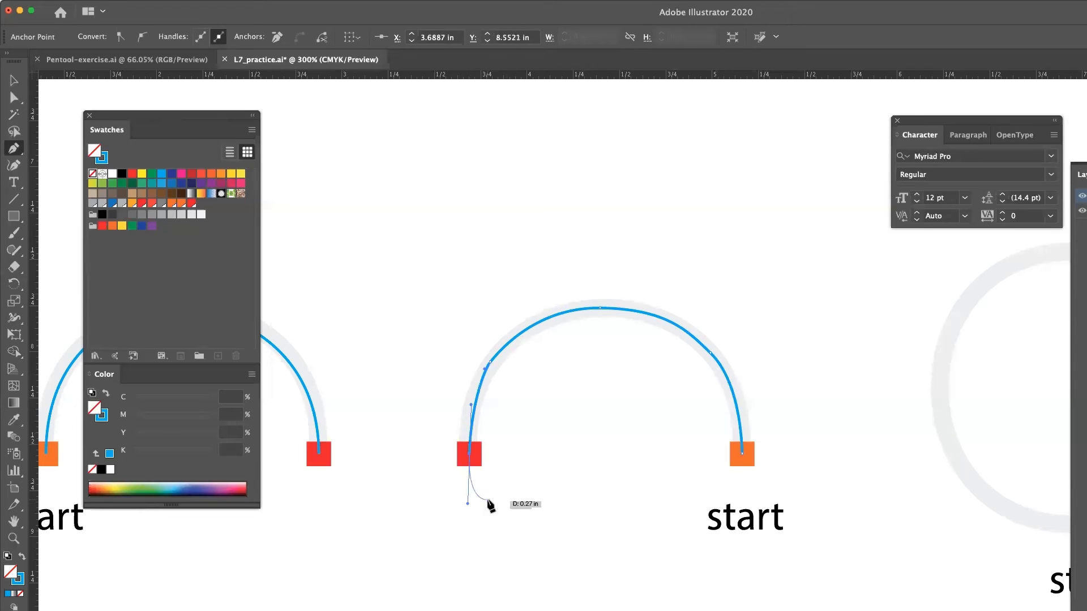
left_click(14, 82)
left_click(426, 156)
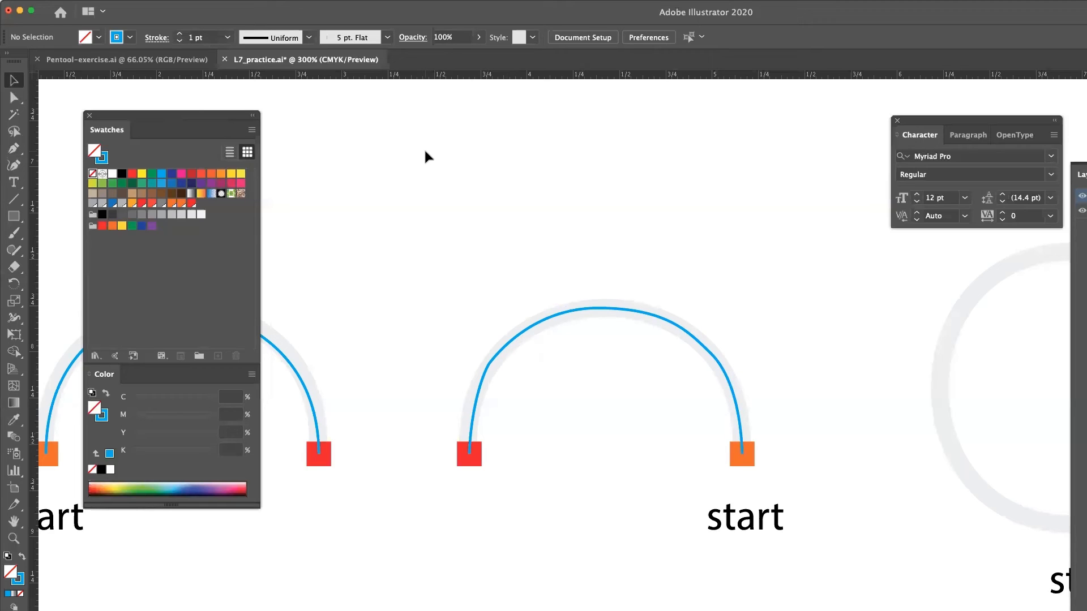
- Draw a rectangle about 1.14 by 2.11 in on the open side of the third Practice arc, its edge crossing both end squares
left_click_drag(656, 242, 374, 255)
scroll(507, 250, "right", 5)
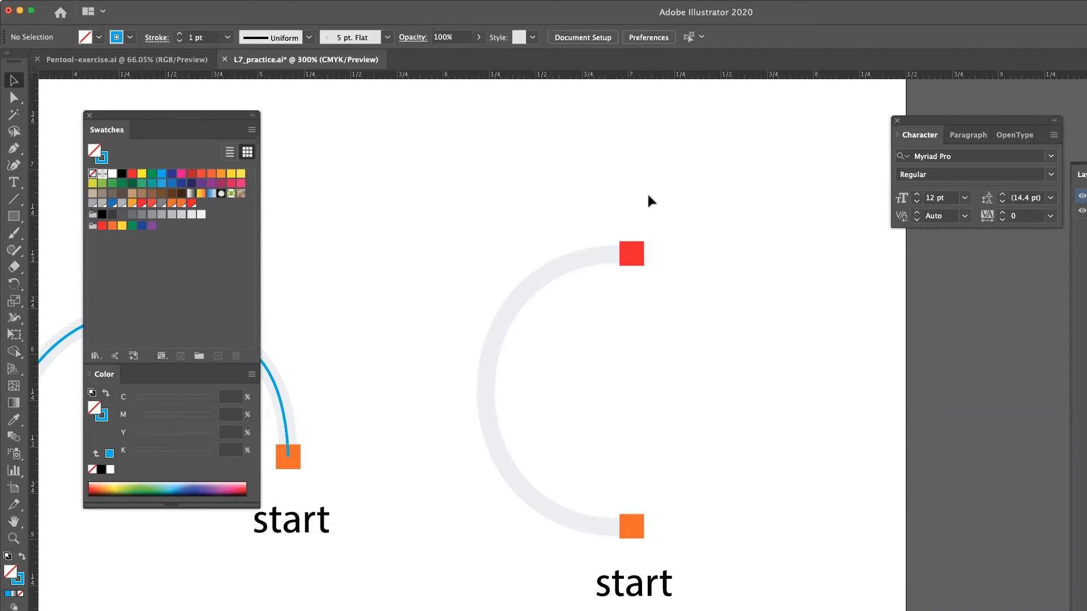
left_click(14, 148)
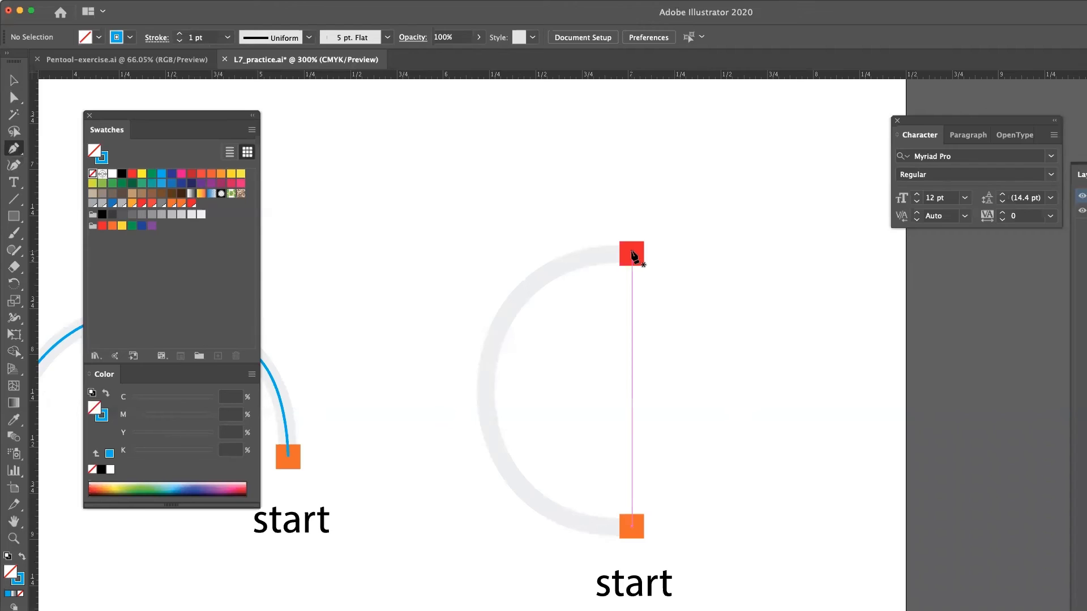
scroll(643, 231, "right", 5)
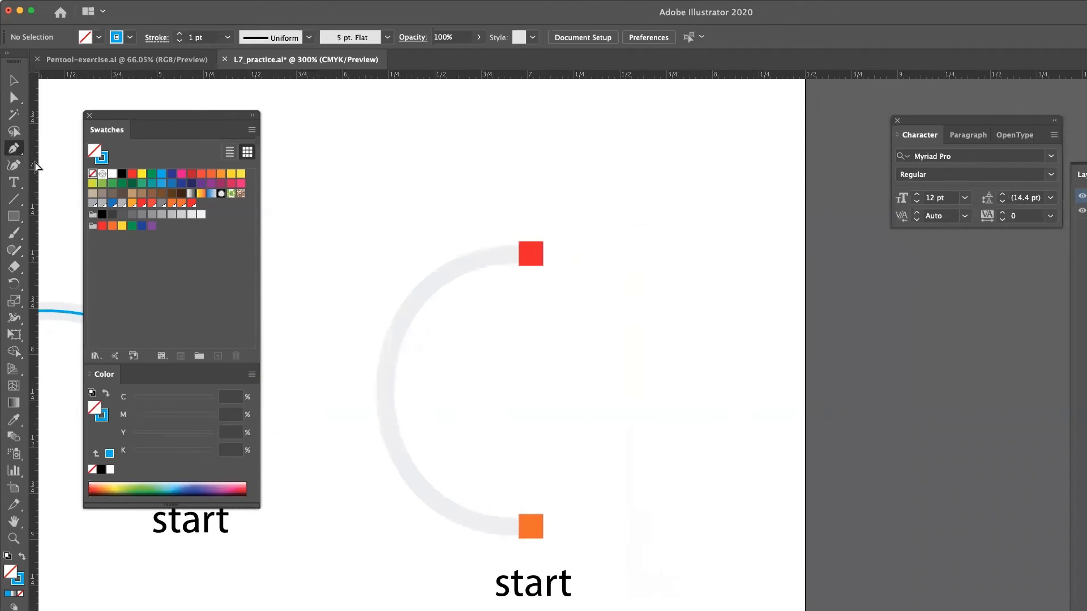
left_click(14, 216)
left_click_drag(531, 158, 742, 548)
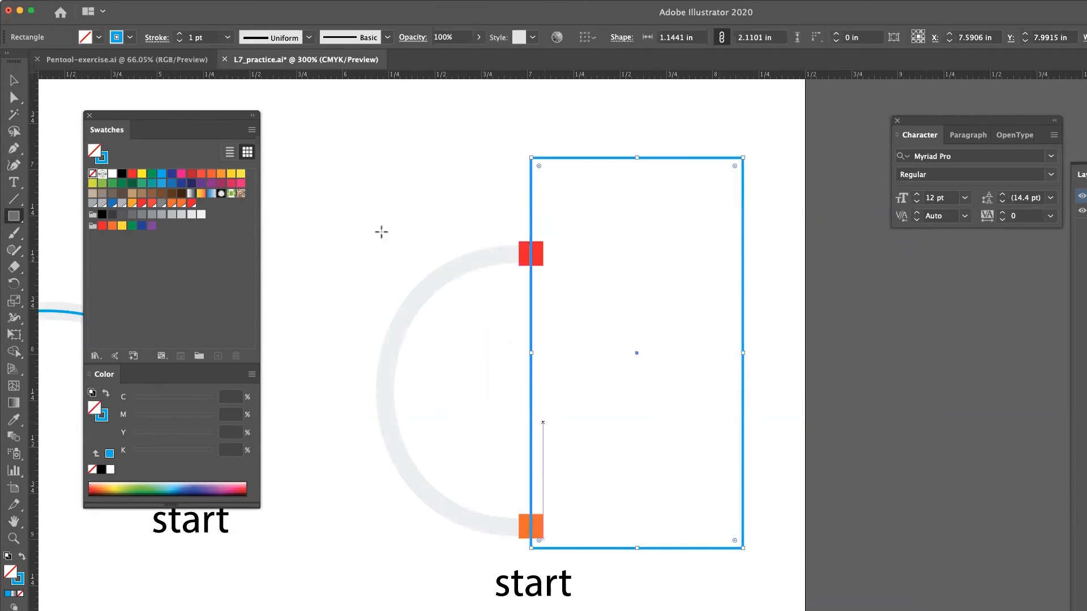
- Draw an ellipse over the third Practice arc's guide and narrow it to about 1.53 in wide by 1.51 in high
left_click_drag(16, 216, 68, 251)
left_click_drag(356, 250, 665, 527)
key("v")
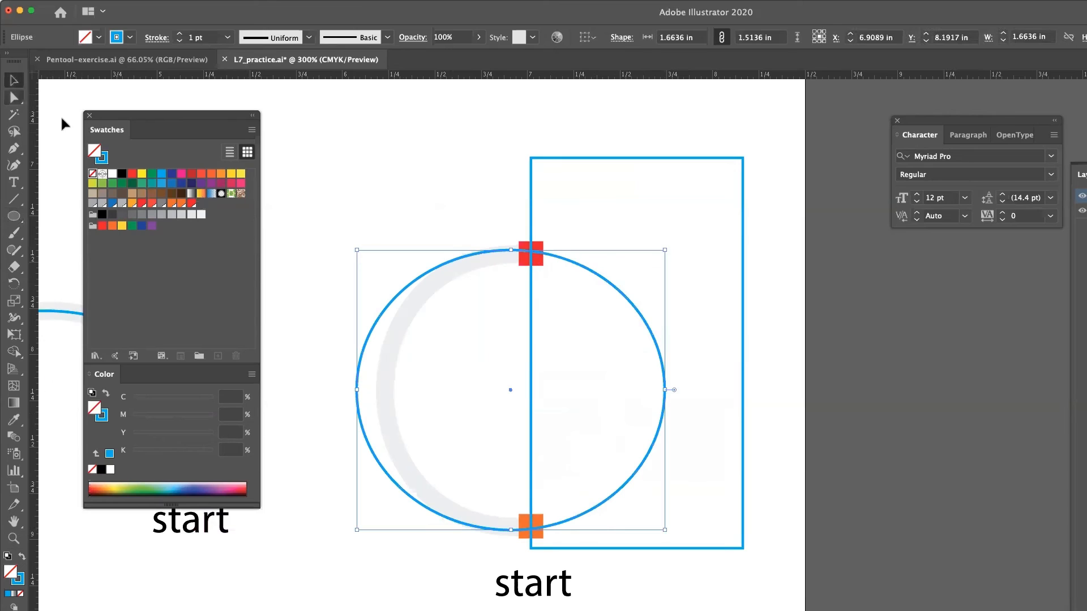
left_click_drag(356, 390, 382, 390)
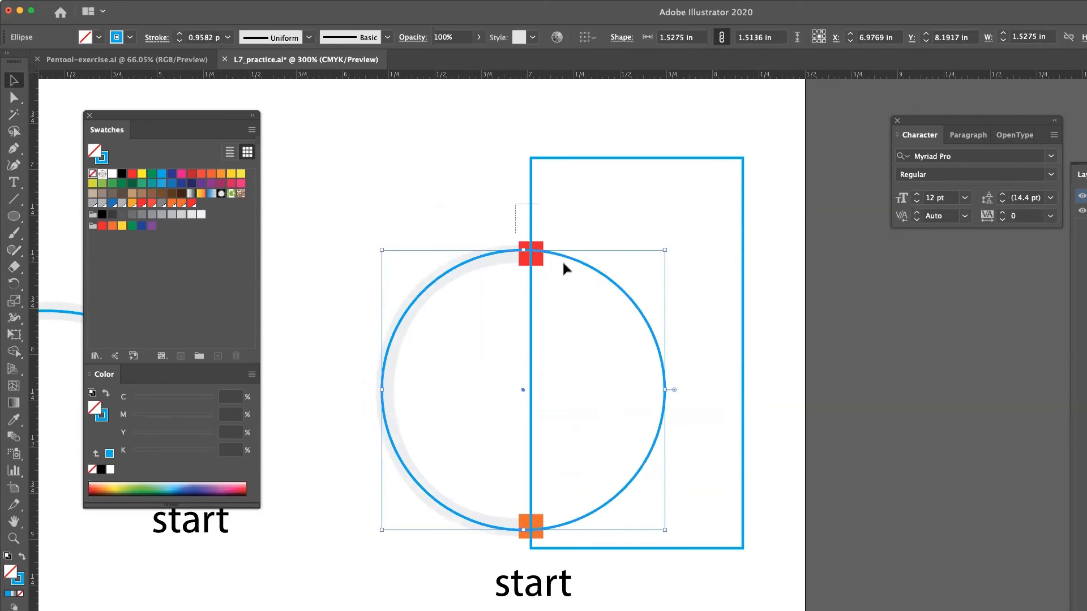
- Unite the ellipse and the rectangle into one outline with Pathfinder, and deselect it
left_click(572, 274, "shift")
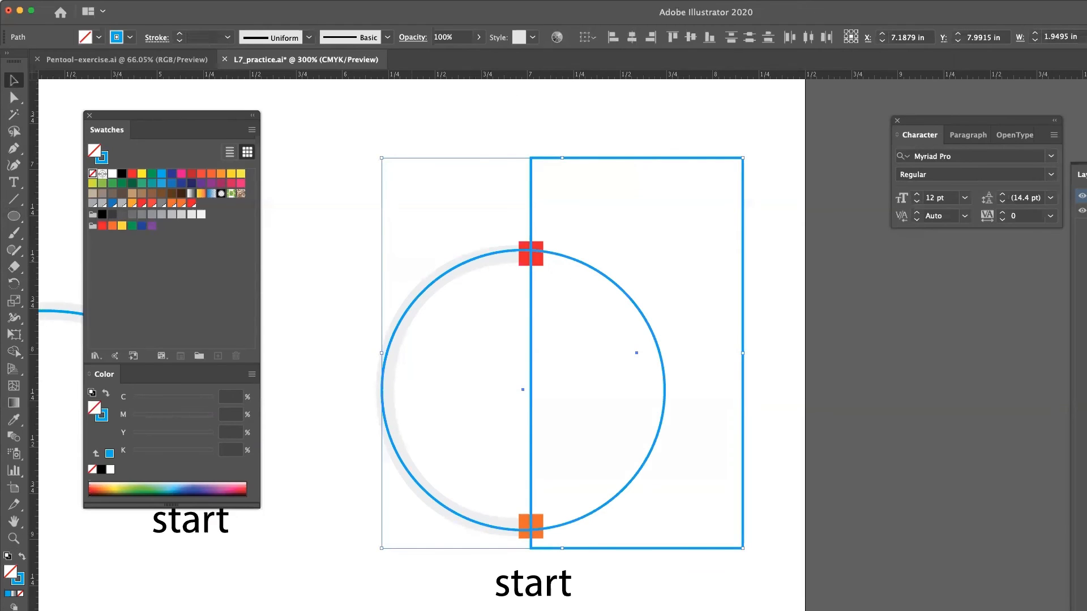
left_click(300, 0)
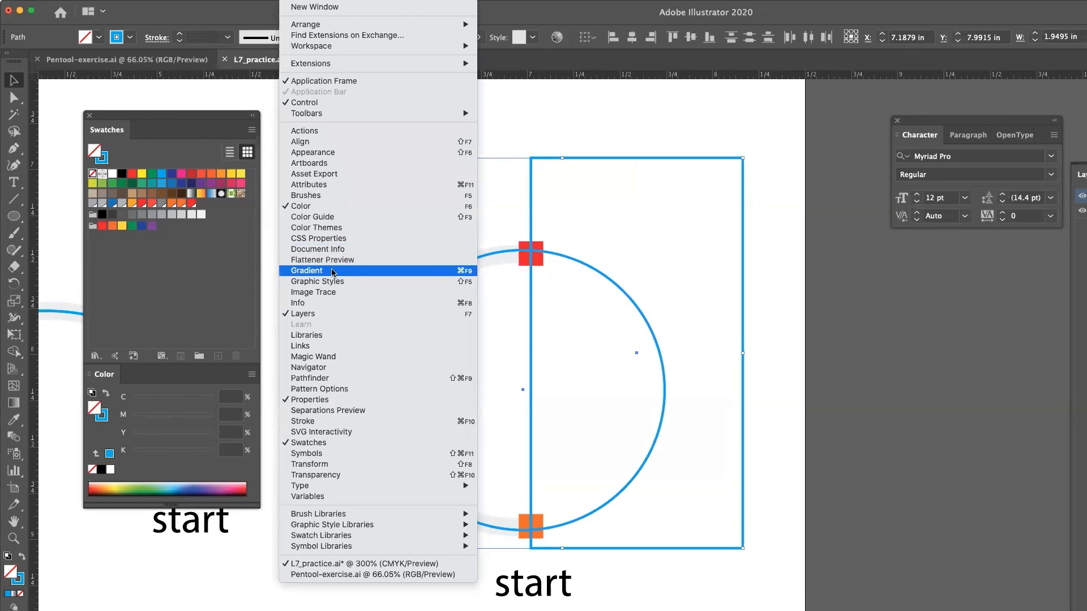
left_click(329, 378)
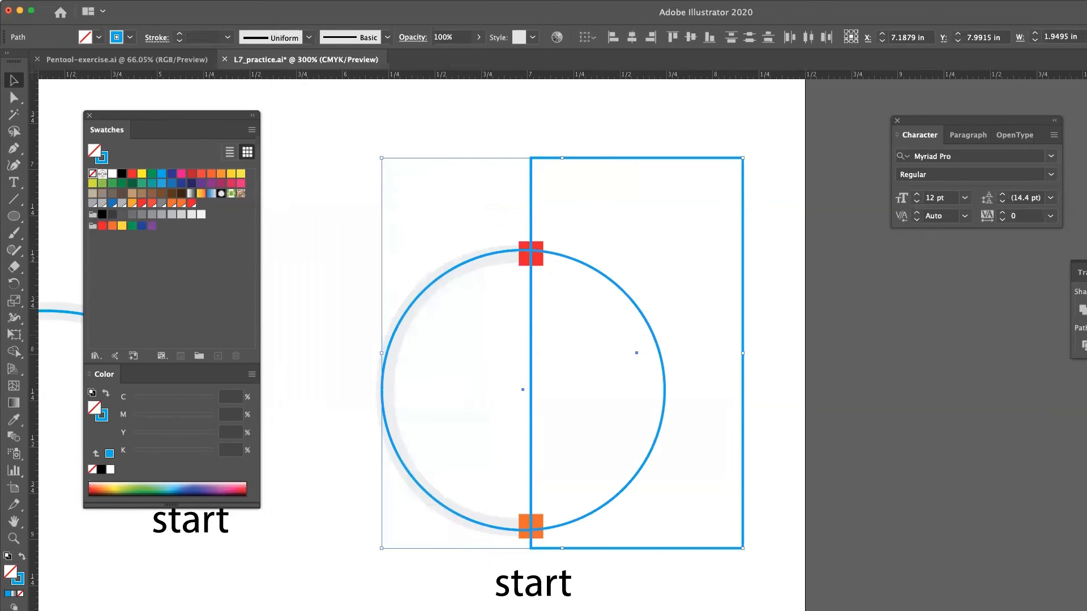
left_click(1082, 309)
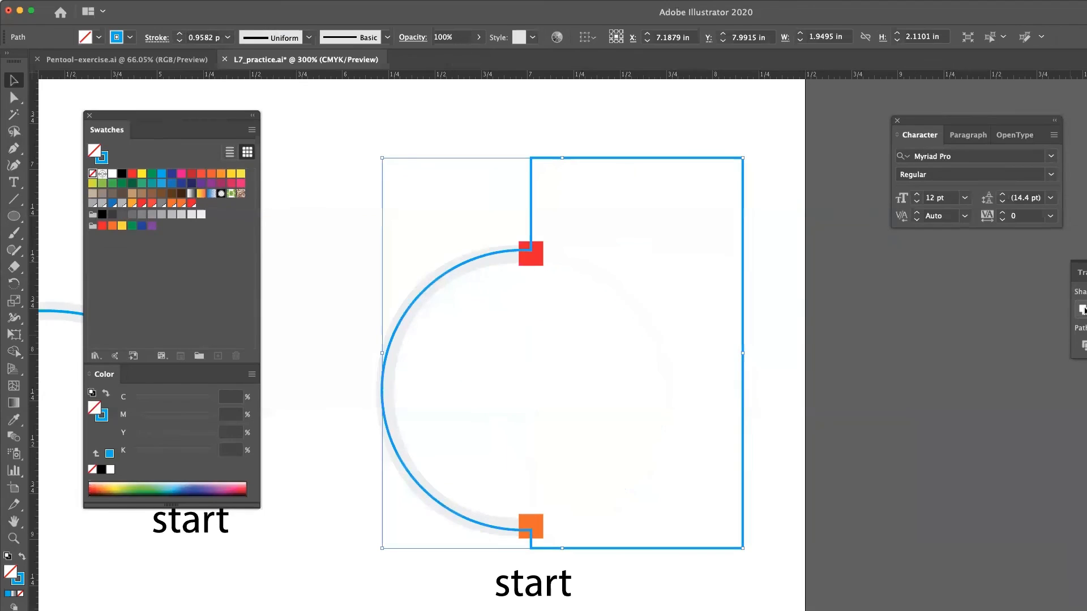
left_click(757, 263)
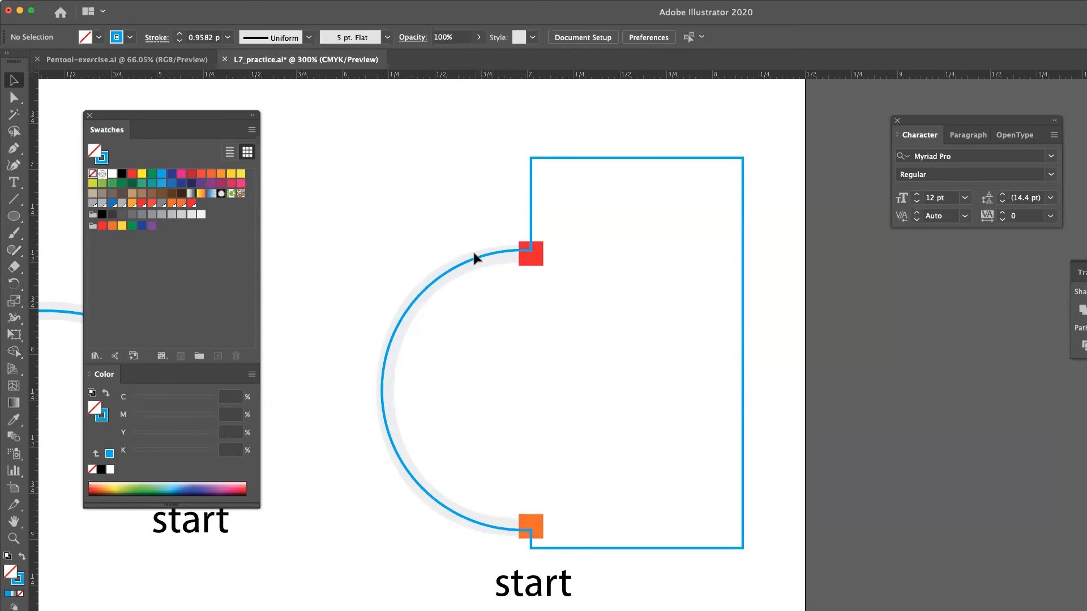
- Delete the united ellipse-and-rectangle outline from the third Practice arc
scroll(401, 310, "right", 2)
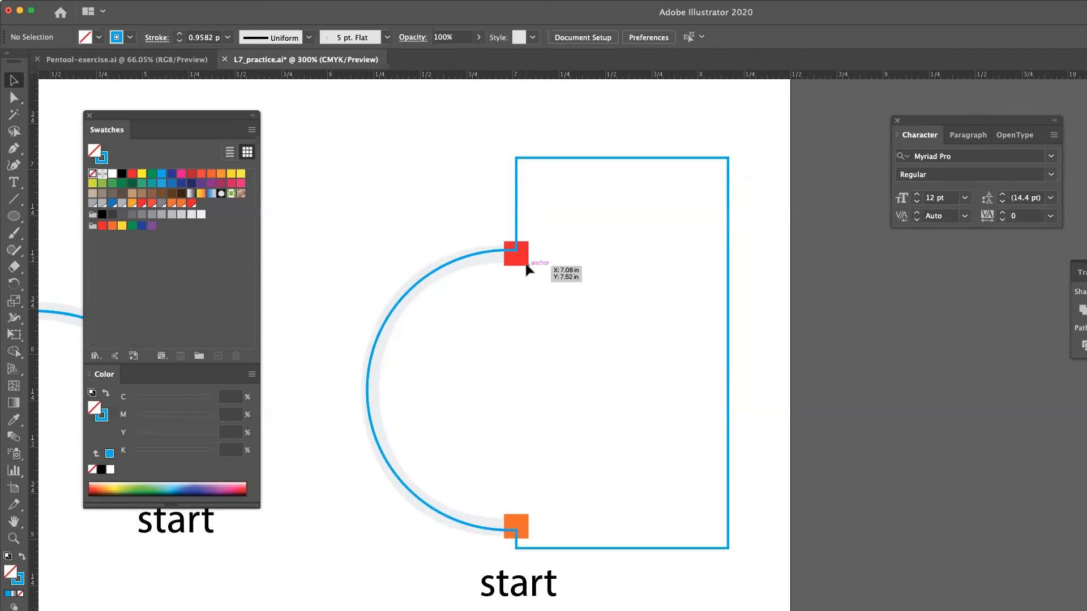
left_click(547, 161)
key("Delete")
- Activate the Pen tool for tracing the third Practice arc
left_click_drag(529, 205, 674, 190)
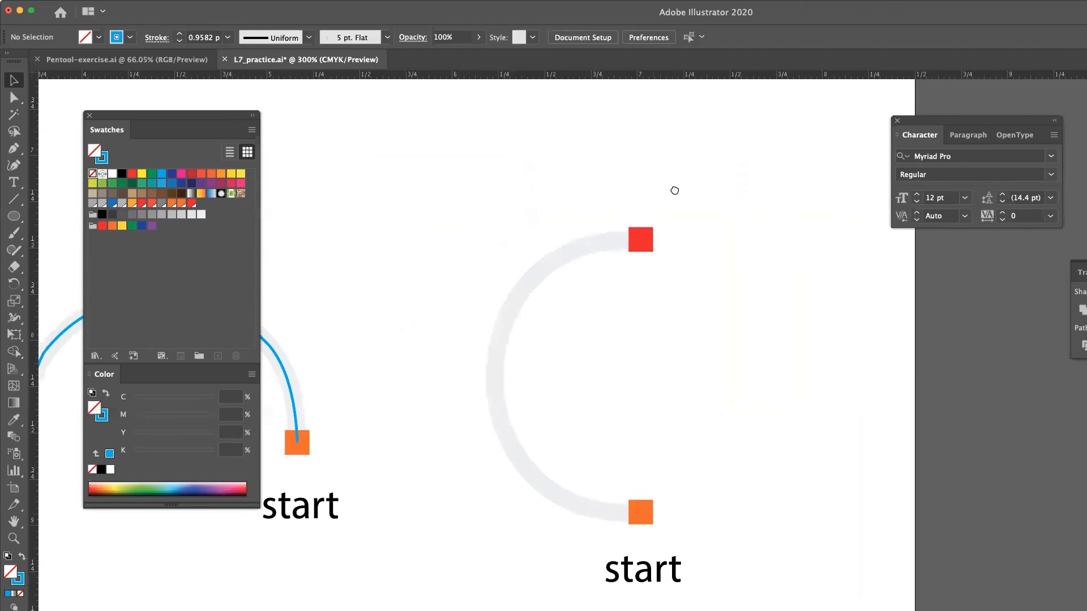
left_click(13, 148)
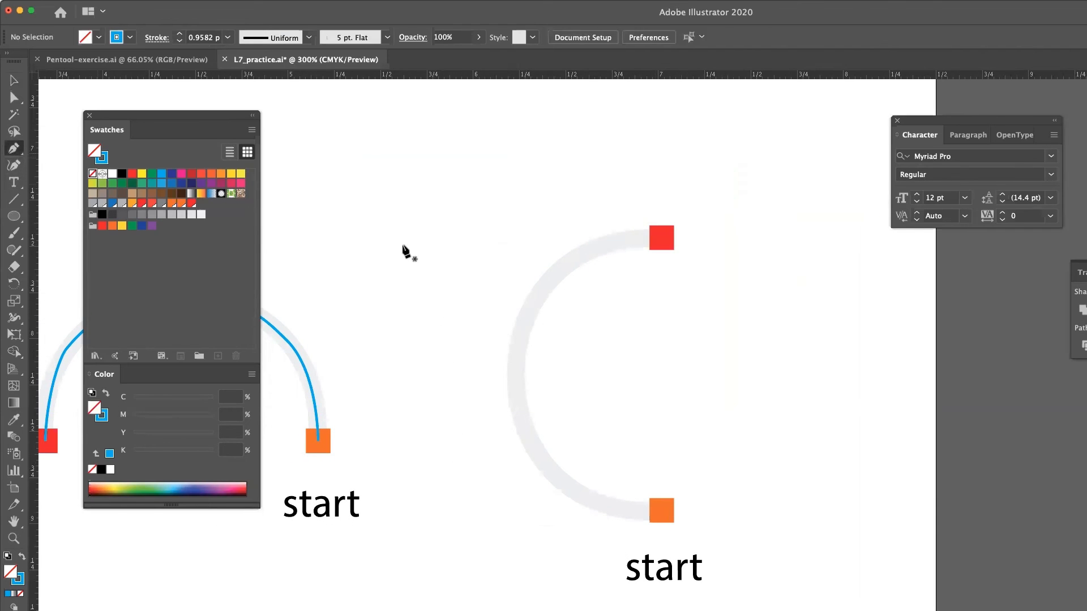